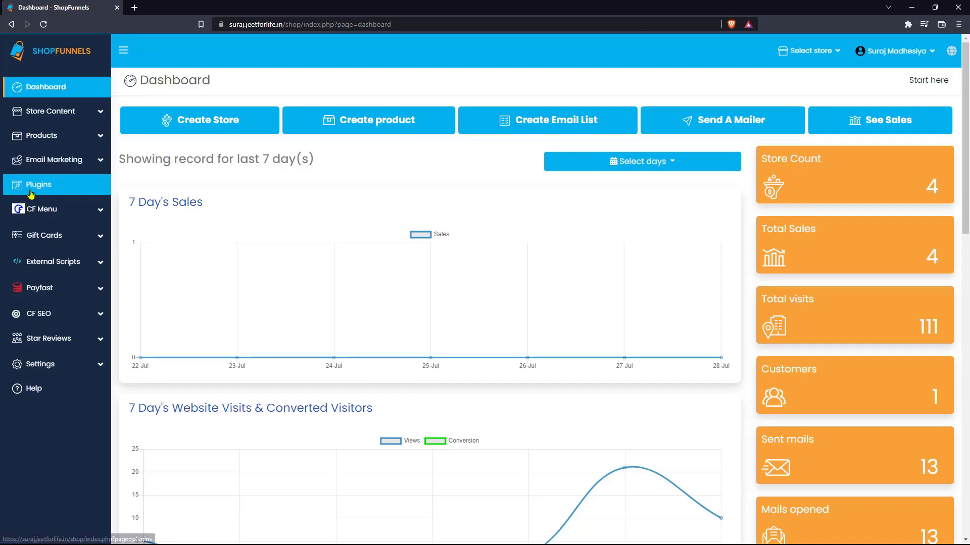
Step: Open the Plugins page to see the six installed plugins, including Star Reviews
click(31, 192)
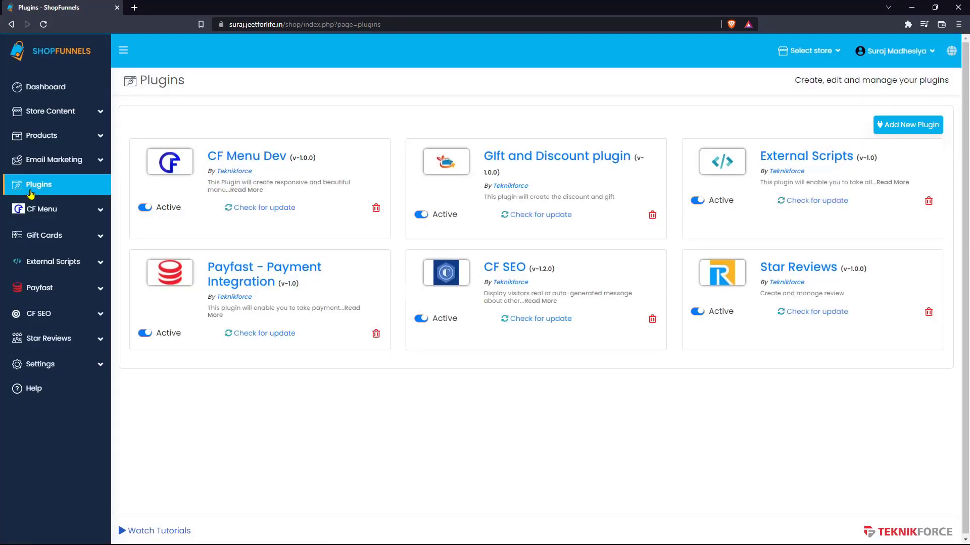
Step: Choose Add New Plugin and install from the CloudFunnels Marketplace in a new tab
click(909, 126)
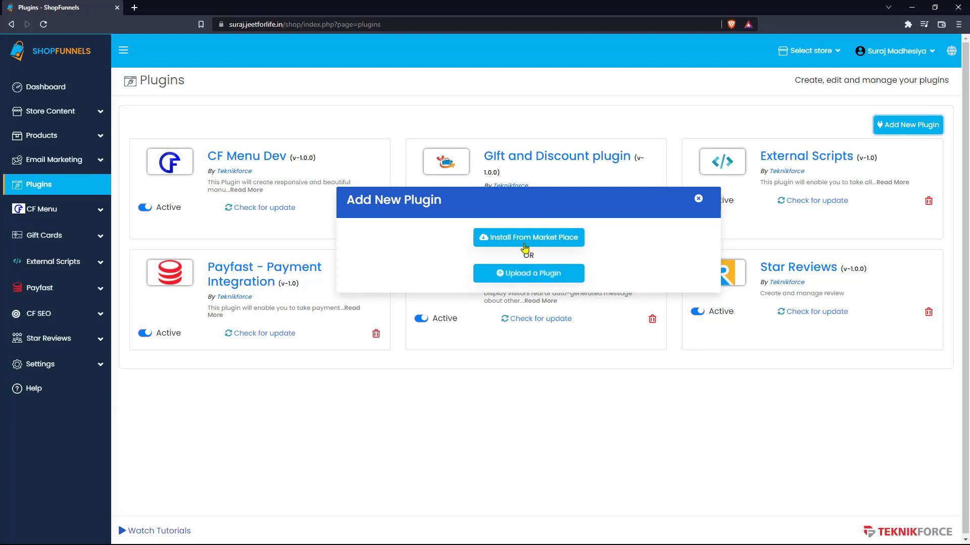
click(554, 238)
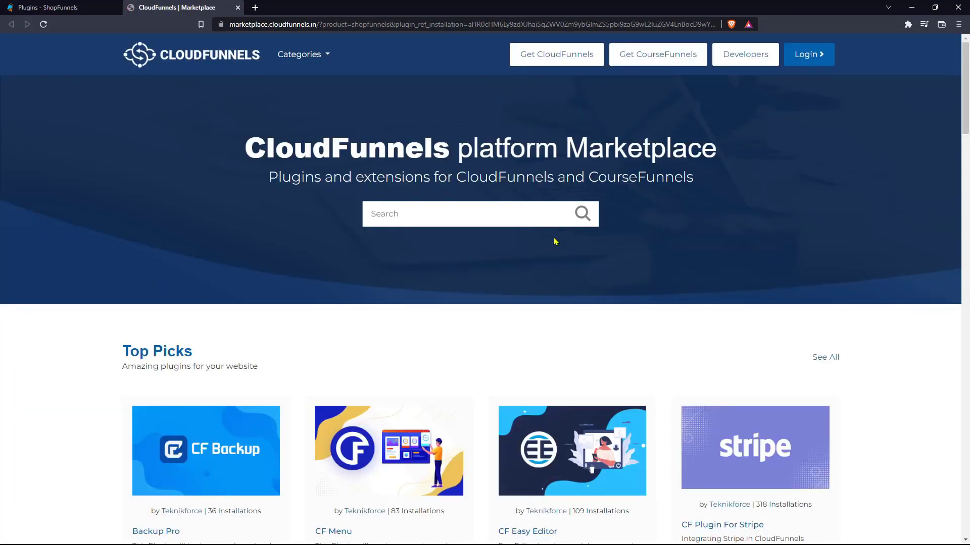
Step: Search the marketplace for 'review' and open the Star Reviews plugin page
scroll(555, 242, down, 15)
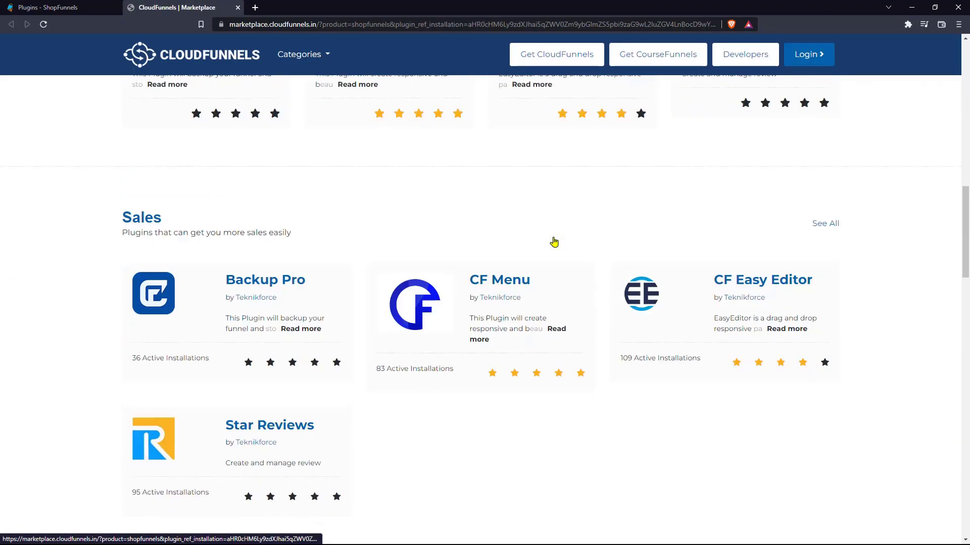
scroll(555, 241, down, 3)
scroll(555, 241, up, 10)
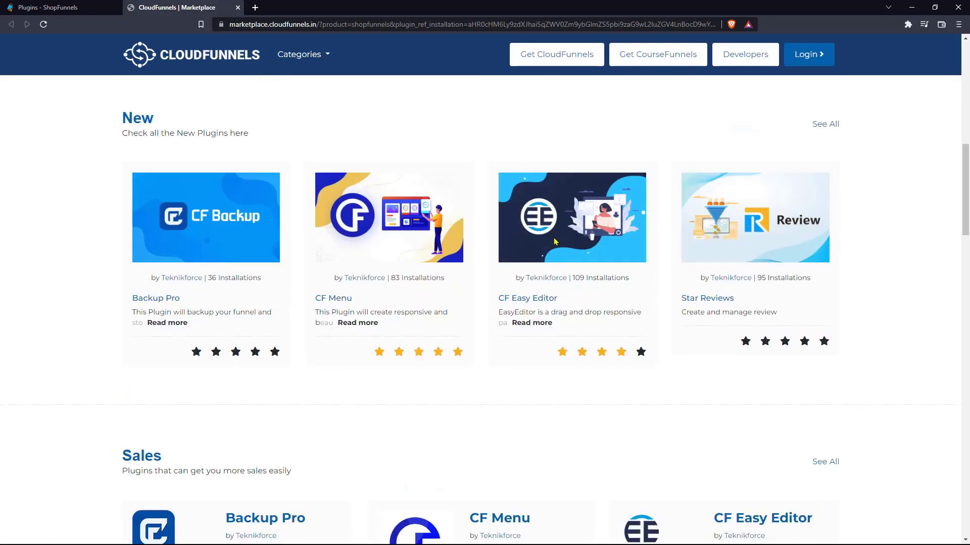
scroll(554, 241, up, 5)
scroll(555, 241, down, 11)
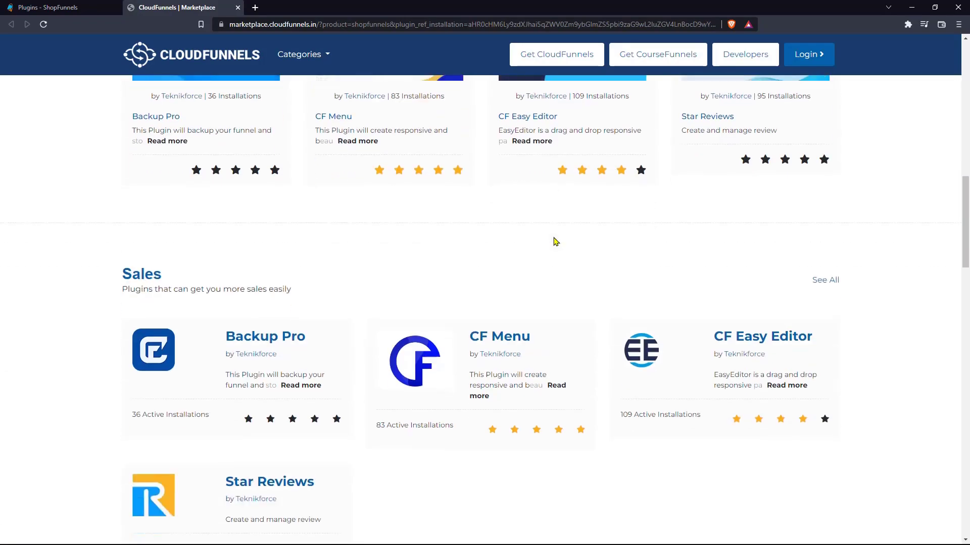
scroll(555, 241, up, 2)
scroll(537, 213, up, 12)
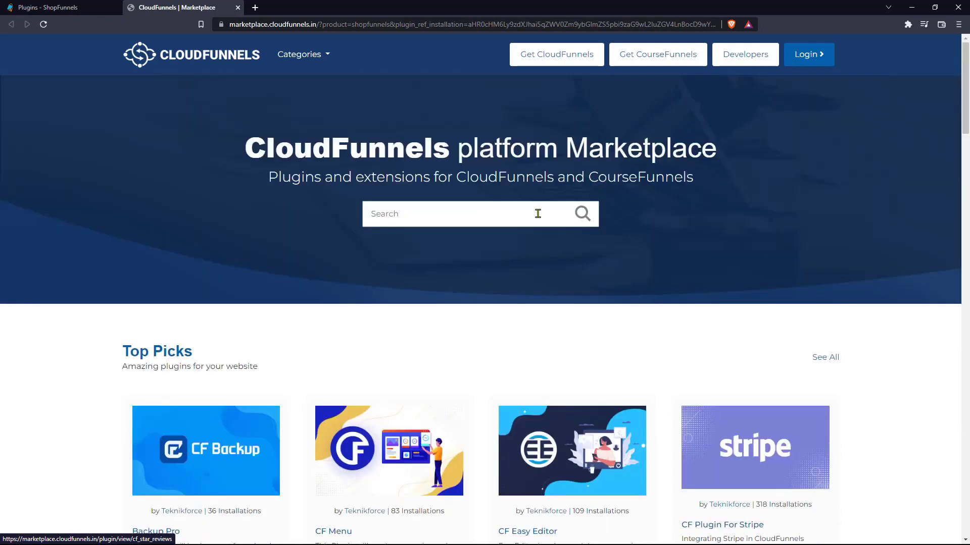
click(411, 219)
text(review)
key(Return)
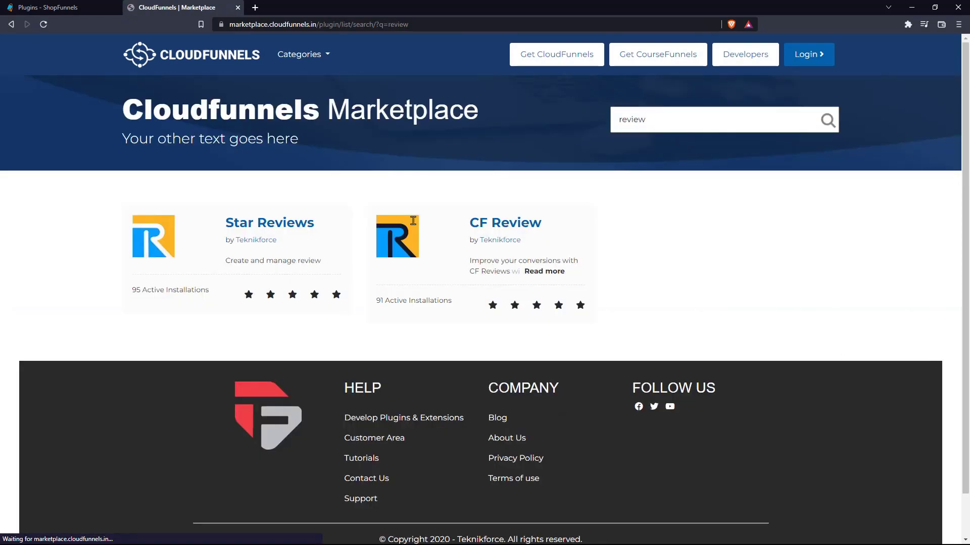
click(351, 204)
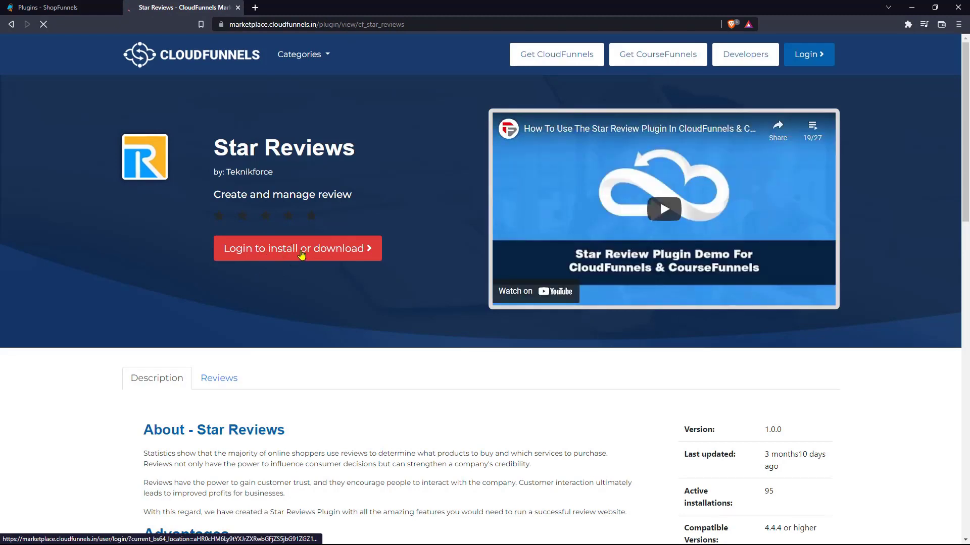
Step: Log in to the marketplace with the saved account to reveal the install options
click(302, 254)
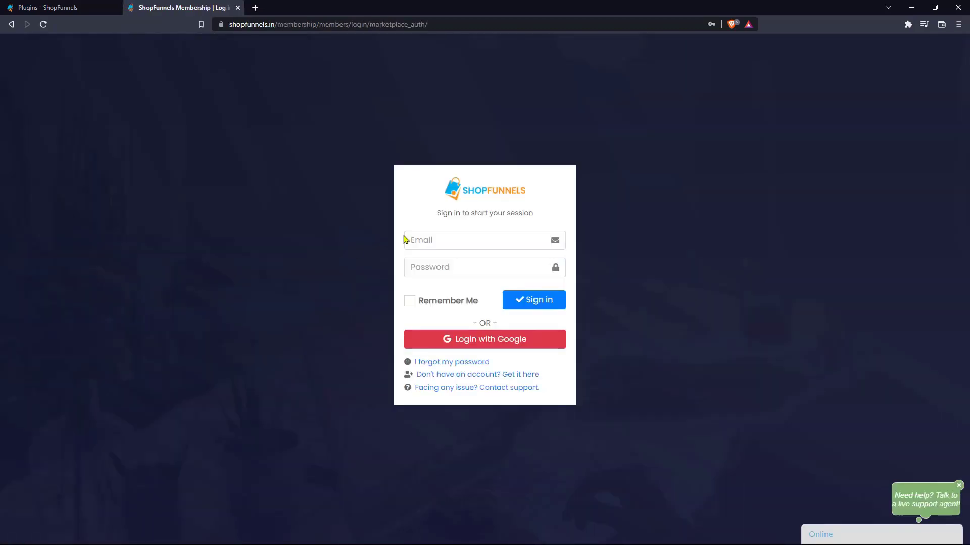
click(439, 239)
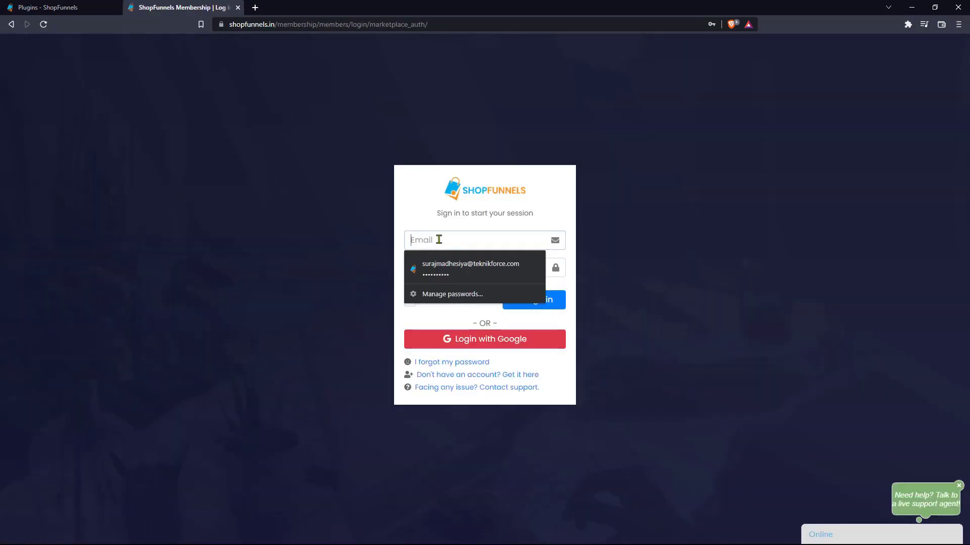
key(Up)
key(Up)
key(Return)
click(555, 302)
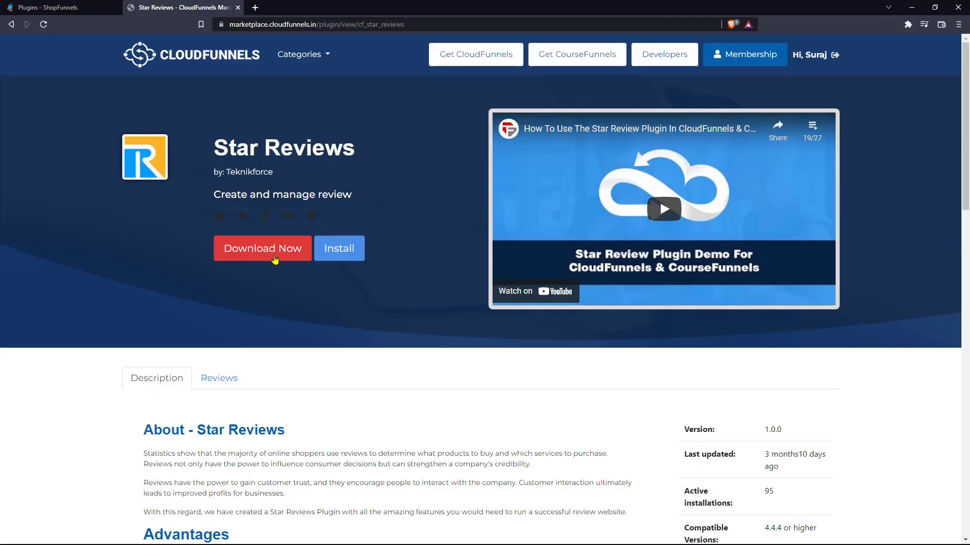
Step: Install Star Reviews, which already exists, then expand the Star Reviews sidebar section
click(338, 249)
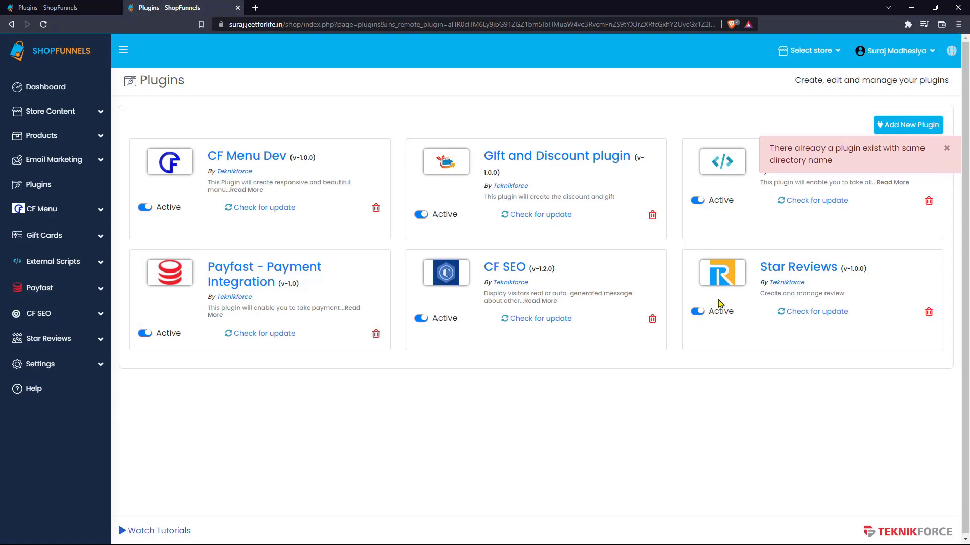
click(42, 349)
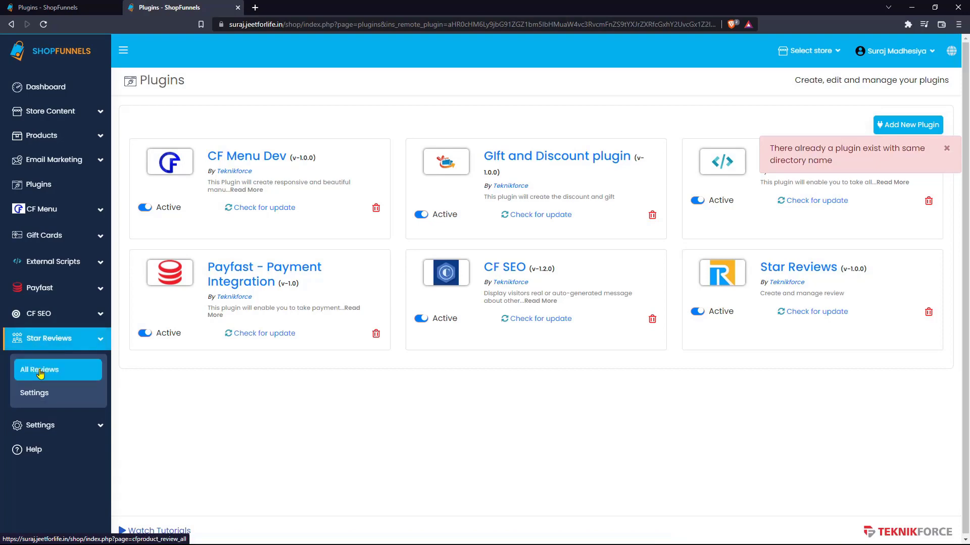
Step: Open All Reviews, tick the first review and inspect the bulk Action list without applying it
click(58, 374)
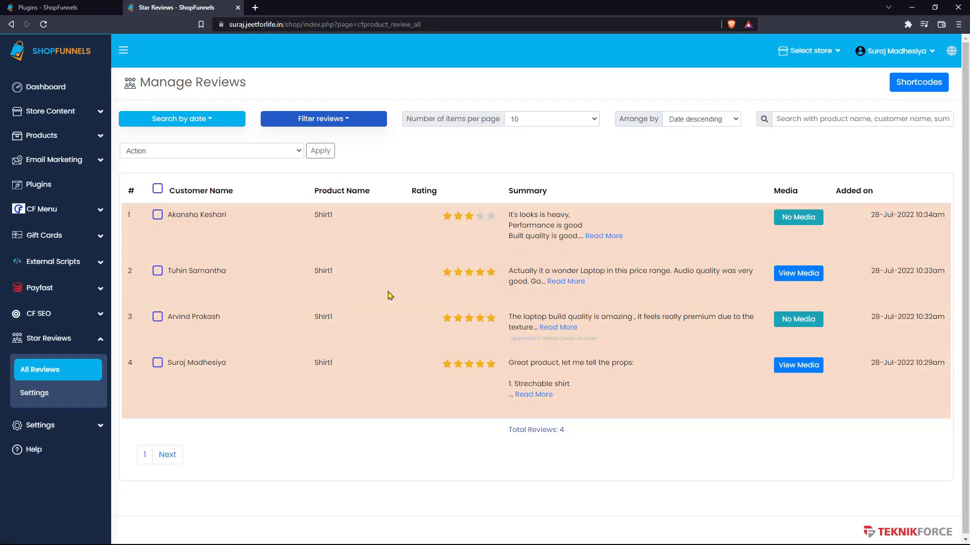
mouse_move(385, 254)
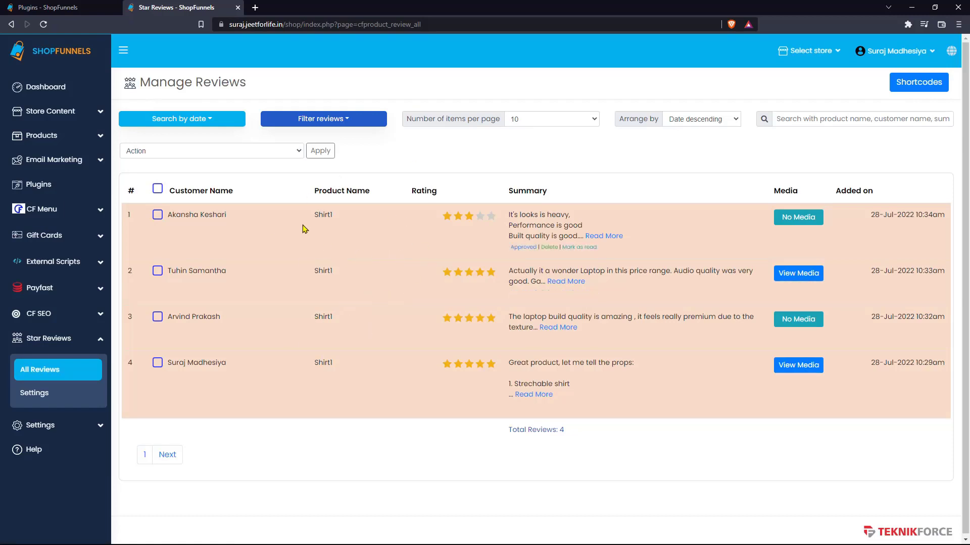
click(157, 215)
click(177, 151)
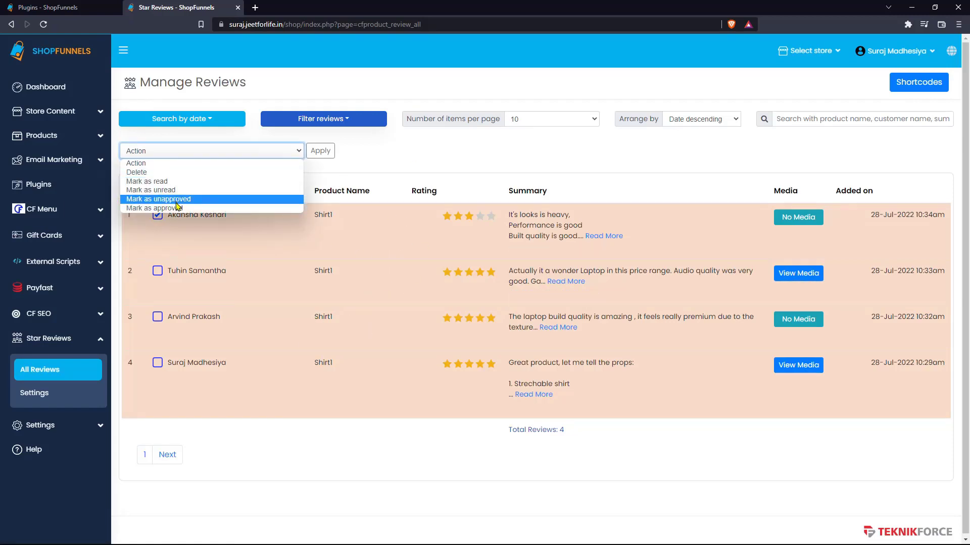
click(404, 184)
Step: Expand the first two reviews' full text and view the second review's attached images
click(603, 236)
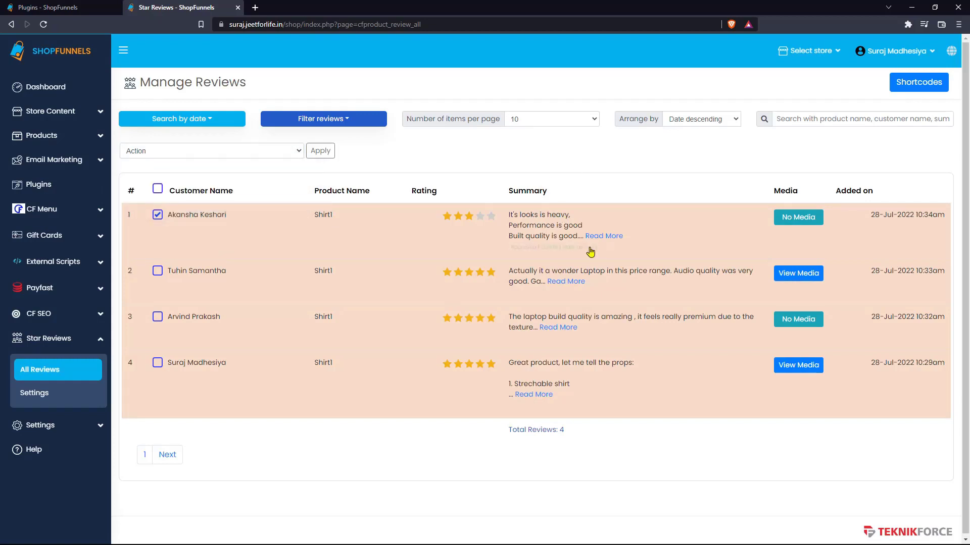
click(565, 281)
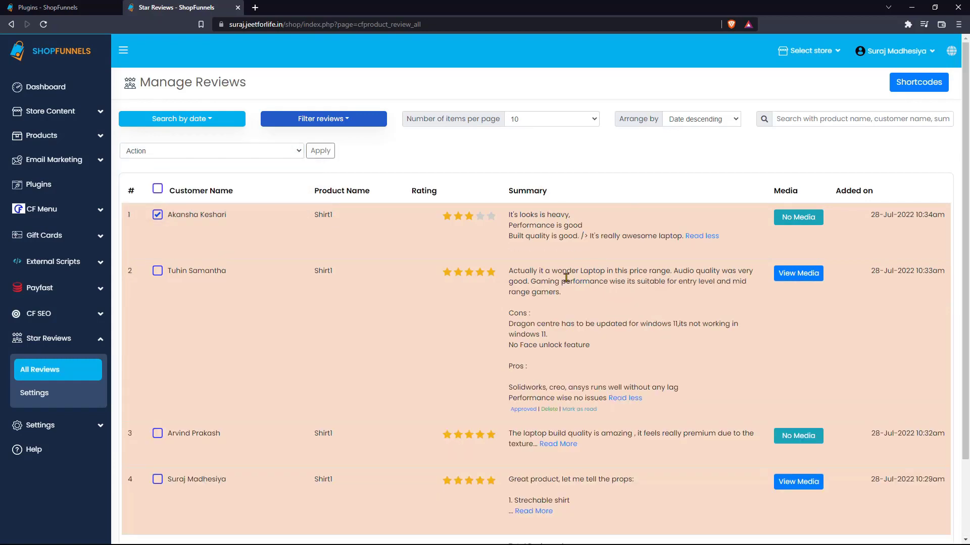
click(779, 276)
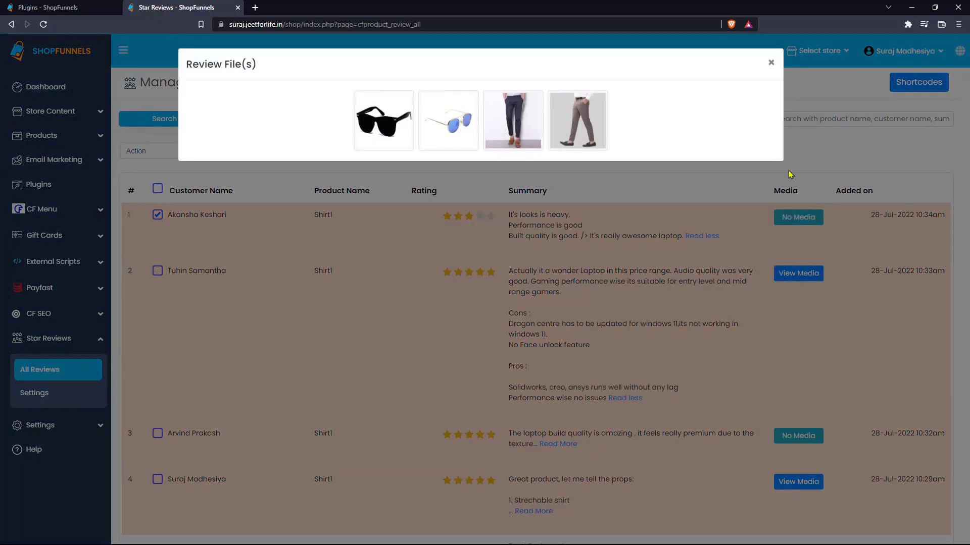
click(772, 64)
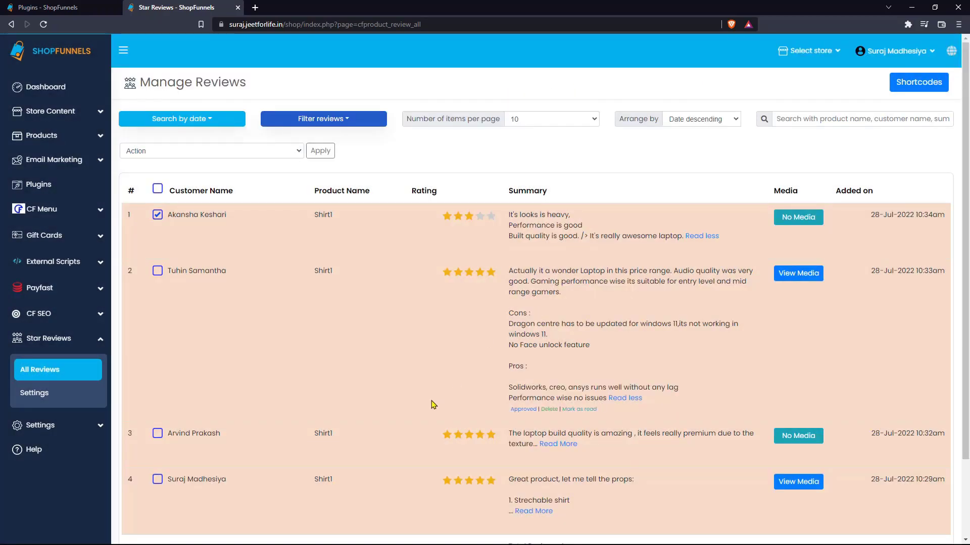
scroll(433, 404, down, 1)
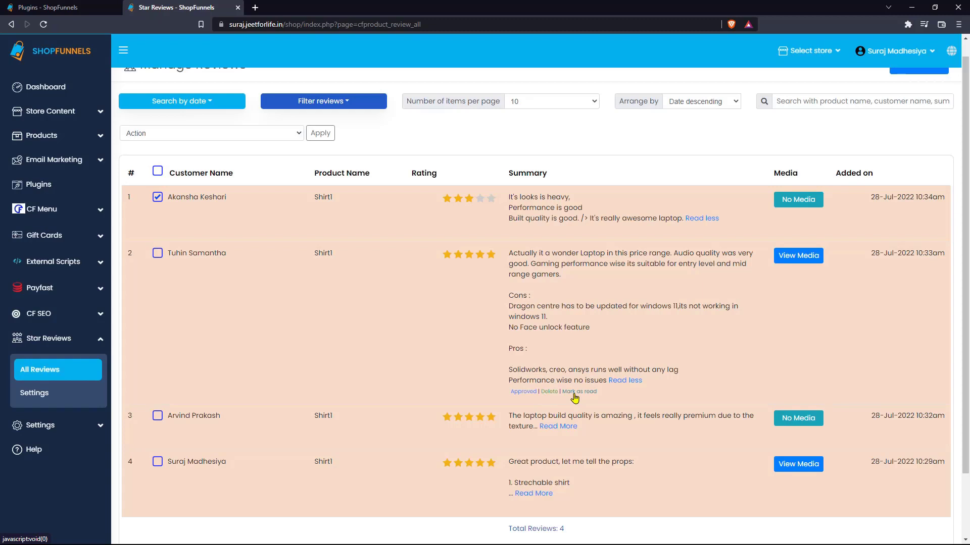
scroll(574, 399, up, 1)
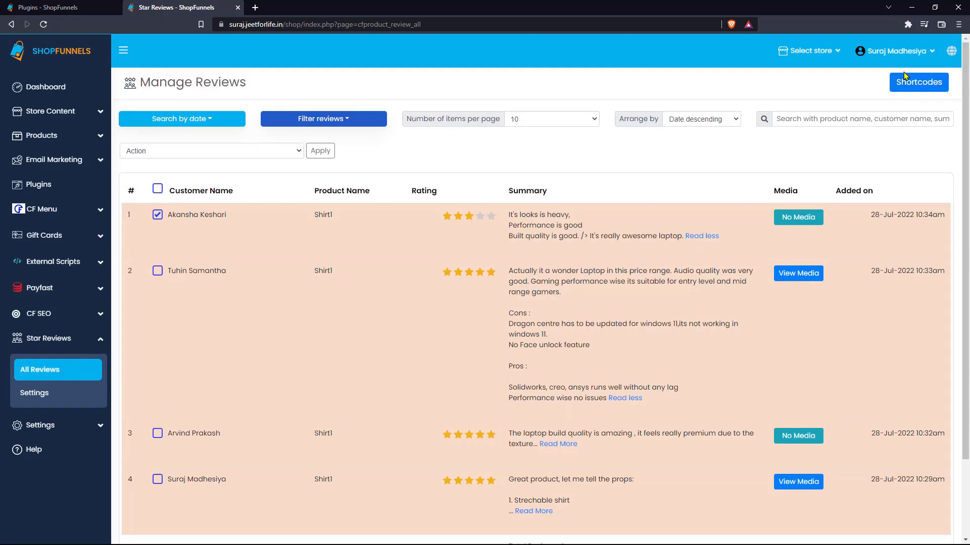
Step: Show the four review shortcodes, select the read='yes' one, and expand Store Content
click(902, 94)
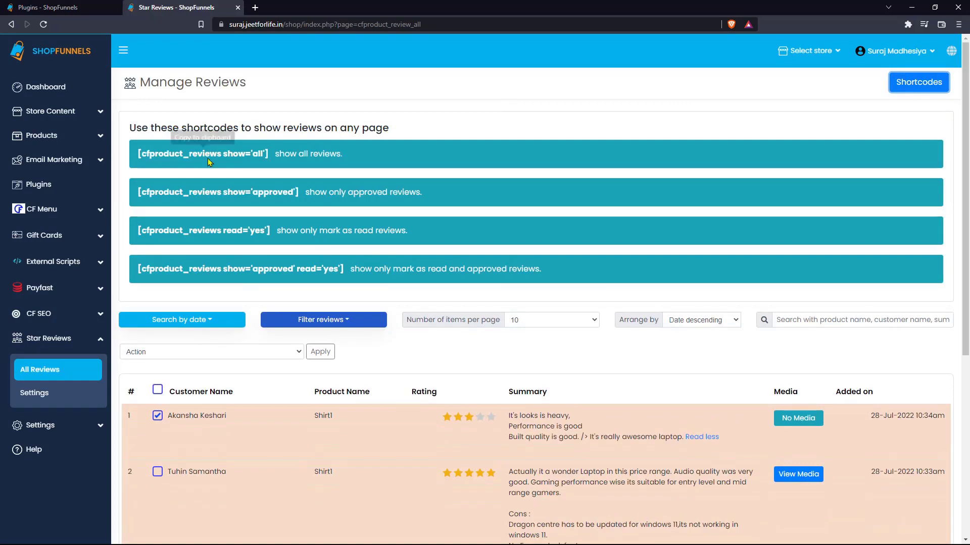
triple_click(313, 231)
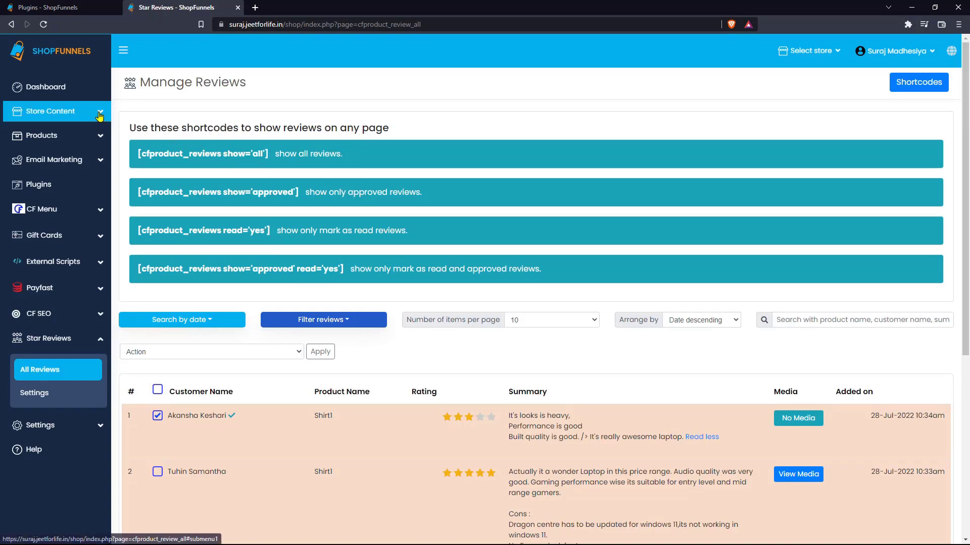
click(56, 111)
Step: Edit the last store's existing Product page in the page editor
click(44, 148)
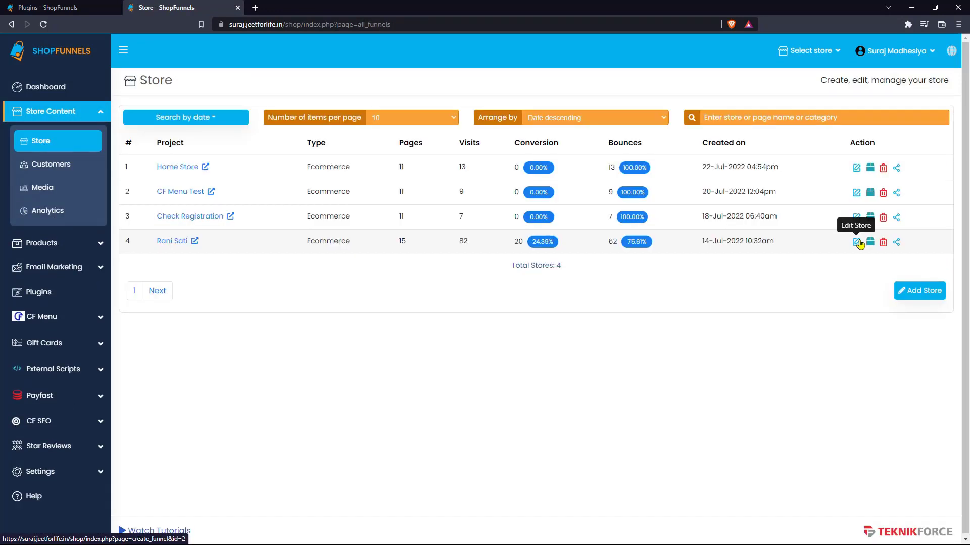
click(857, 243)
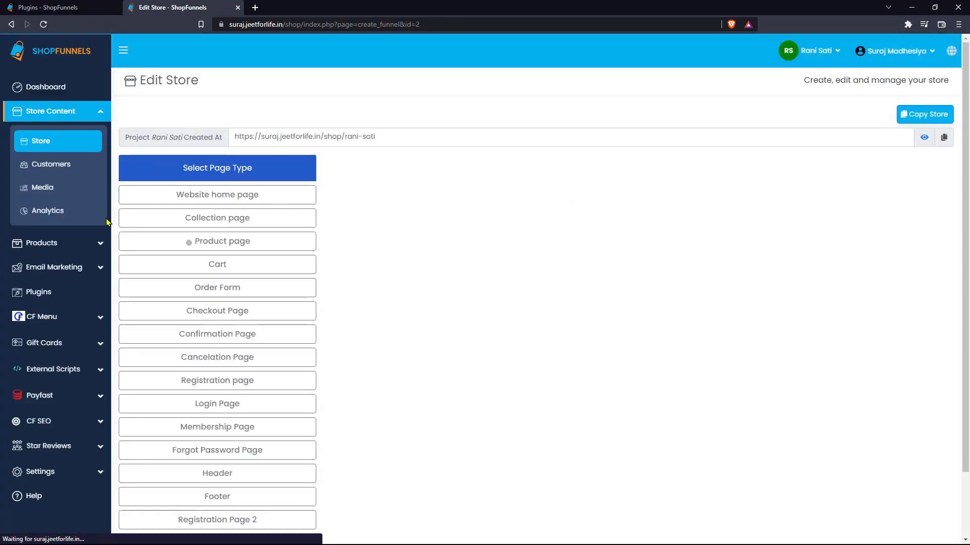
click(213, 242)
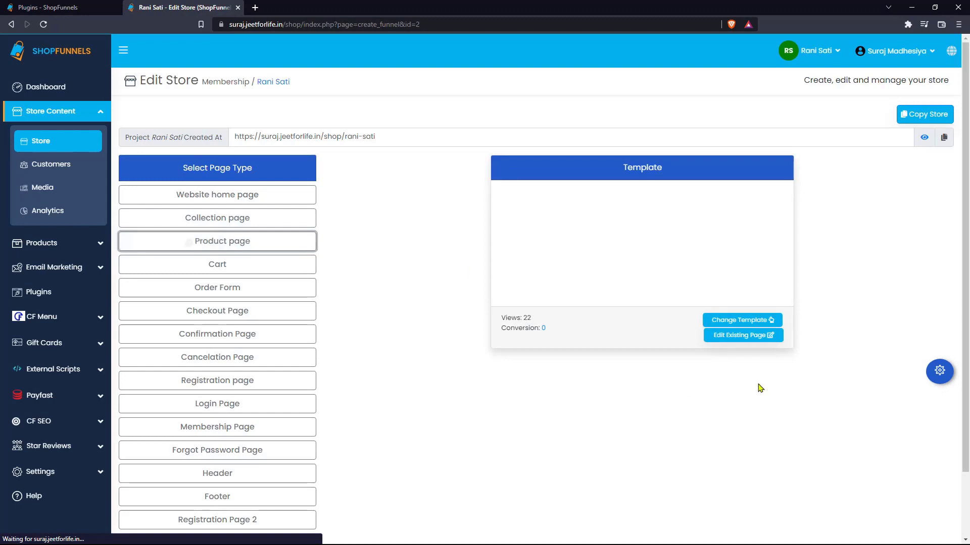
click(757, 335)
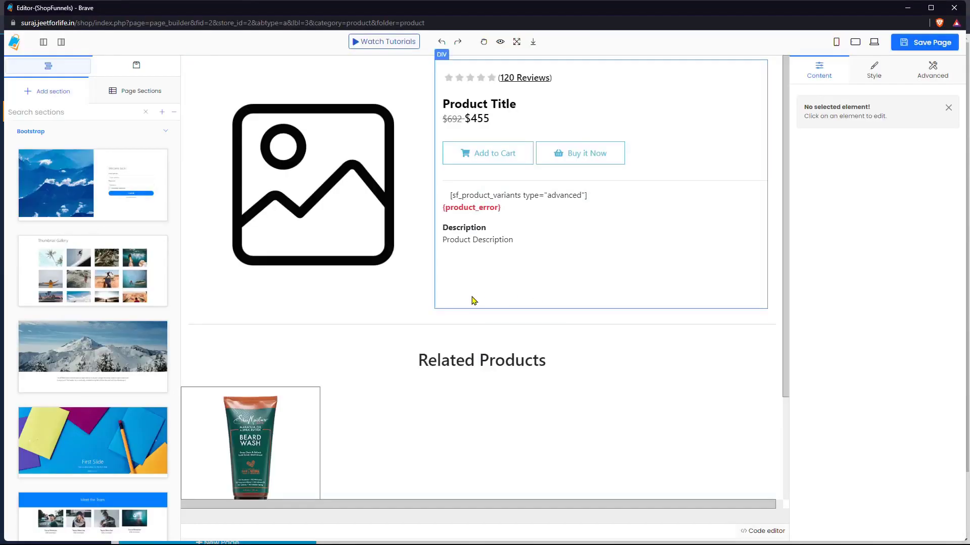
Step: Insert a new Container below the product section and delete its inner div
click(186, 316)
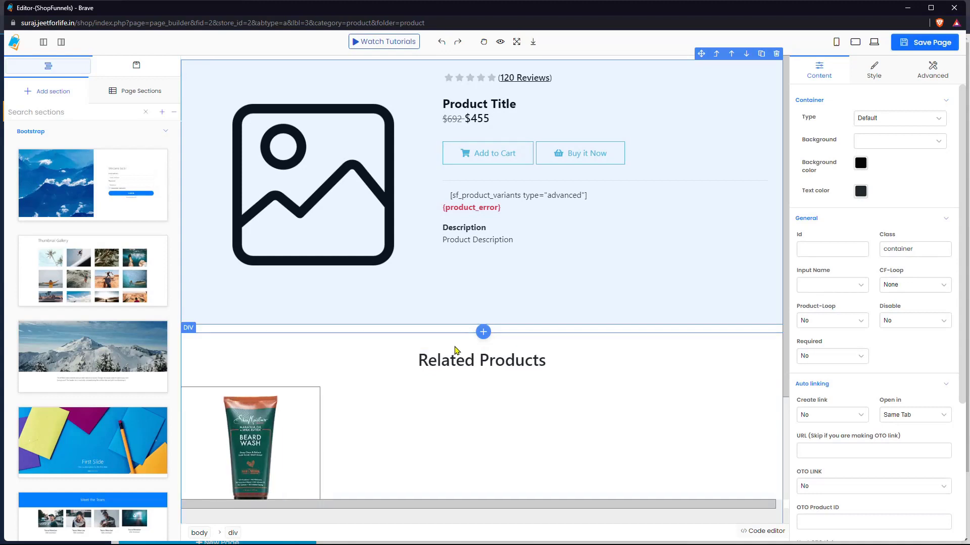
click(483, 333)
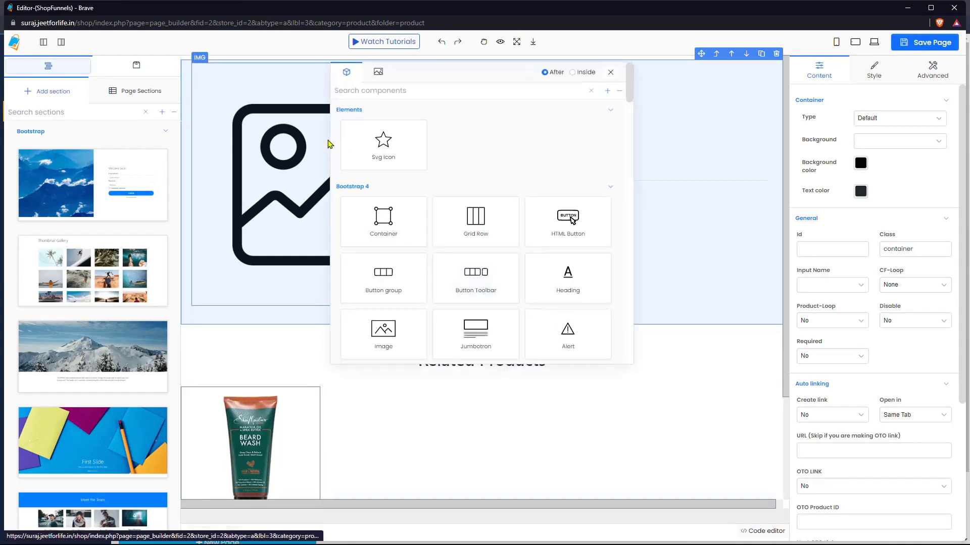
click(390, 231)
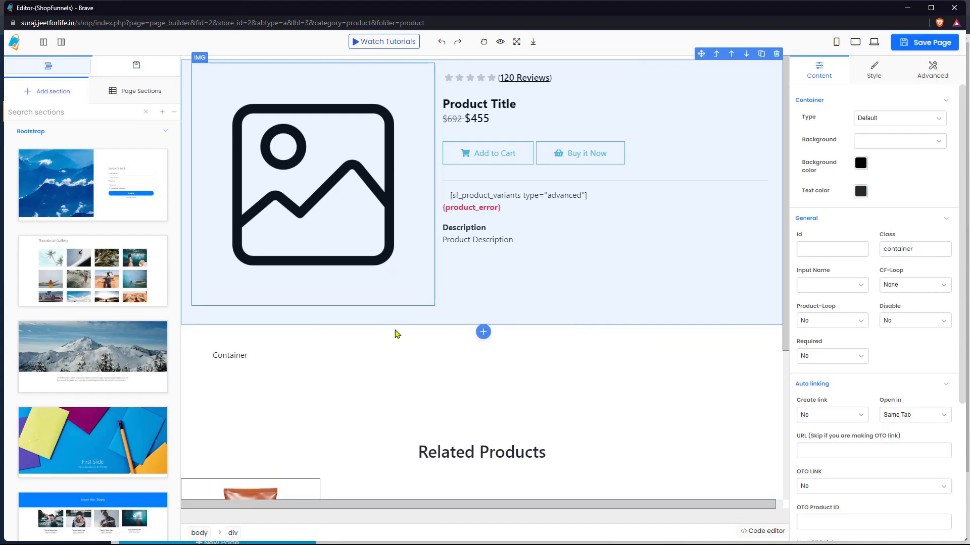
click(311, 358)
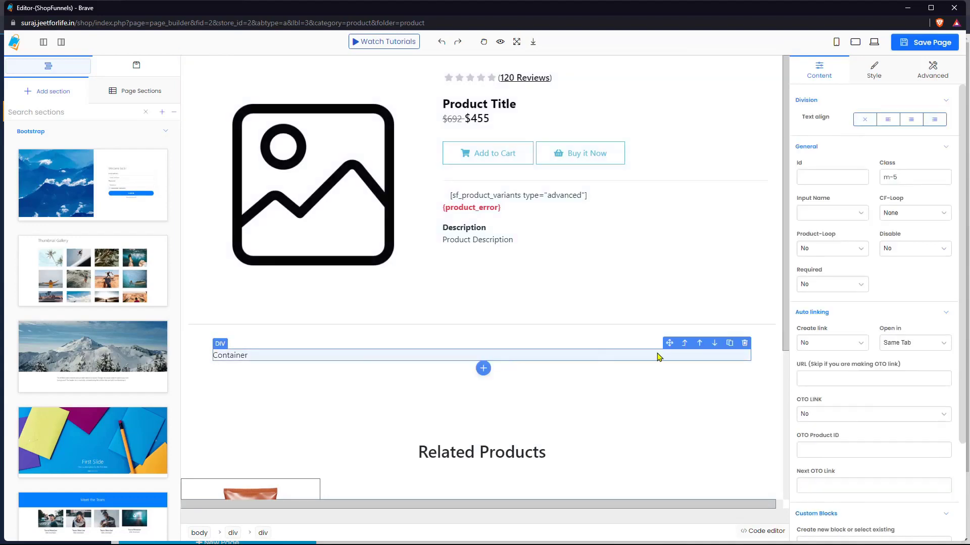
click(747, 342)
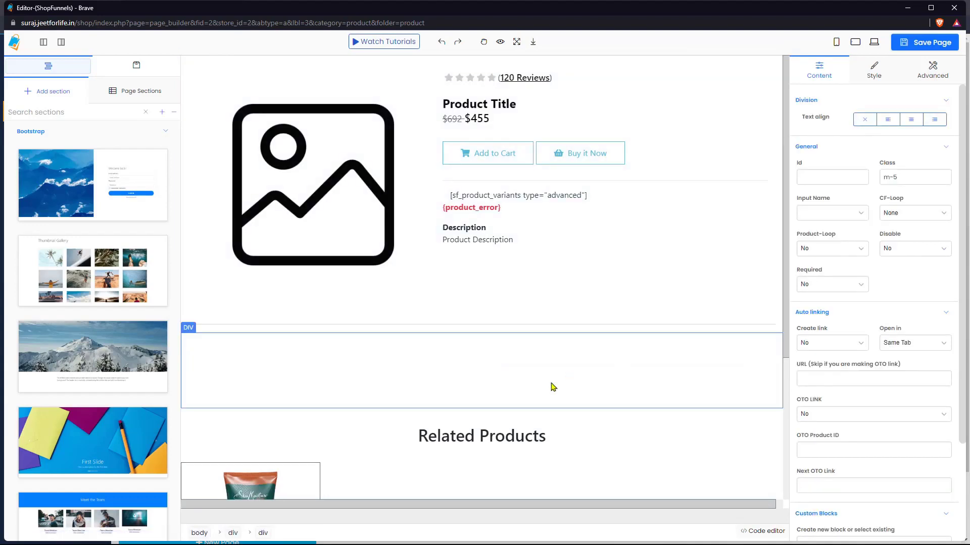
click(513, 379)
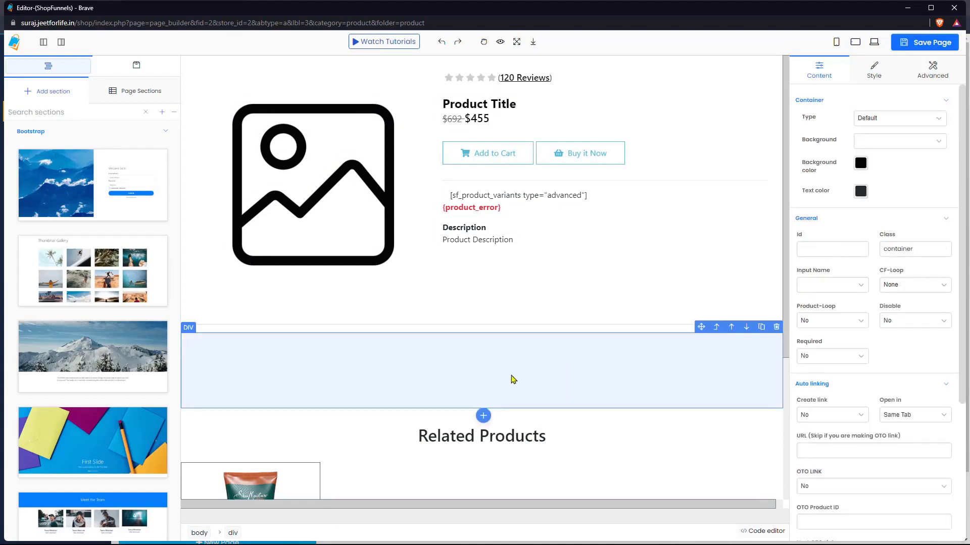
Step: Add a Custom code widget in the block holding [cfproduct_reviews show='all']
click(482, 417)
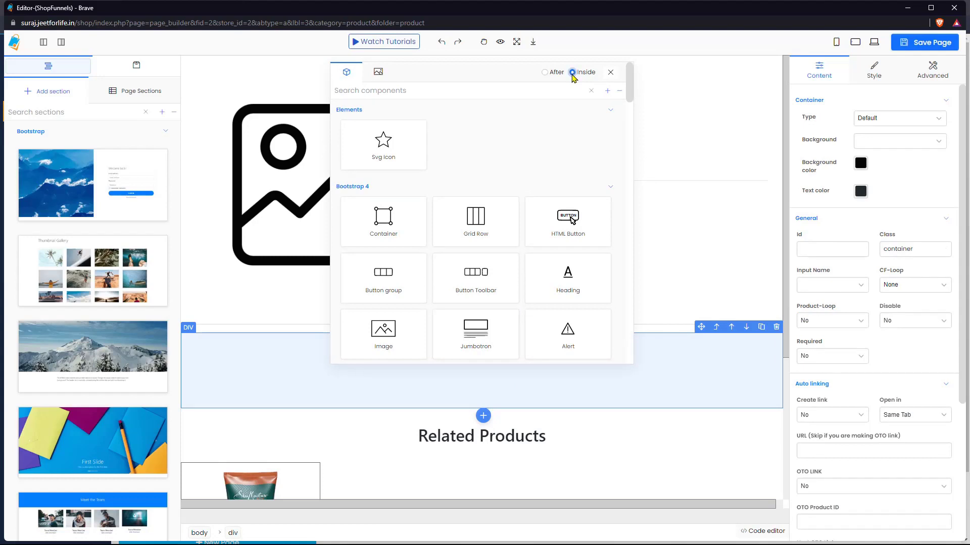
scroll(476, 222, down, 10)
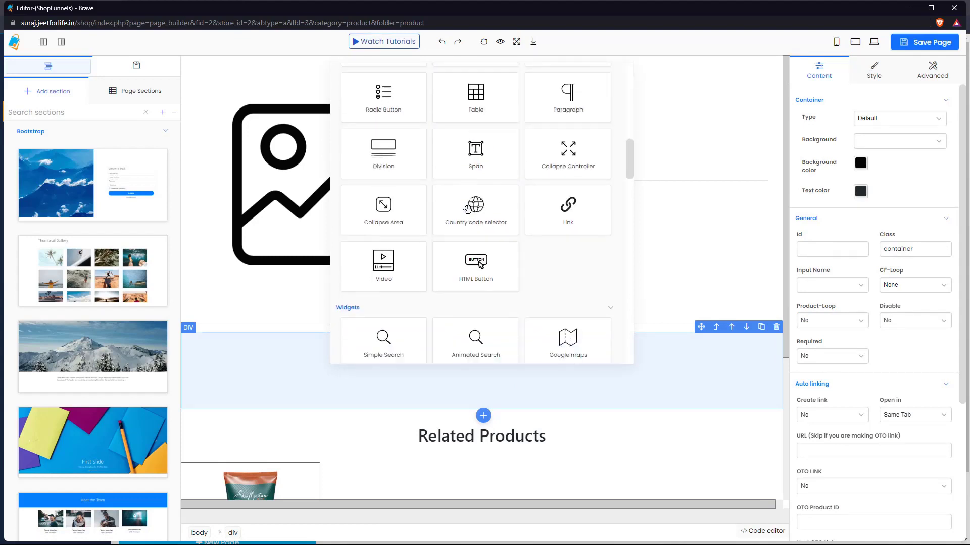
scroll(467, 207, down, 5)
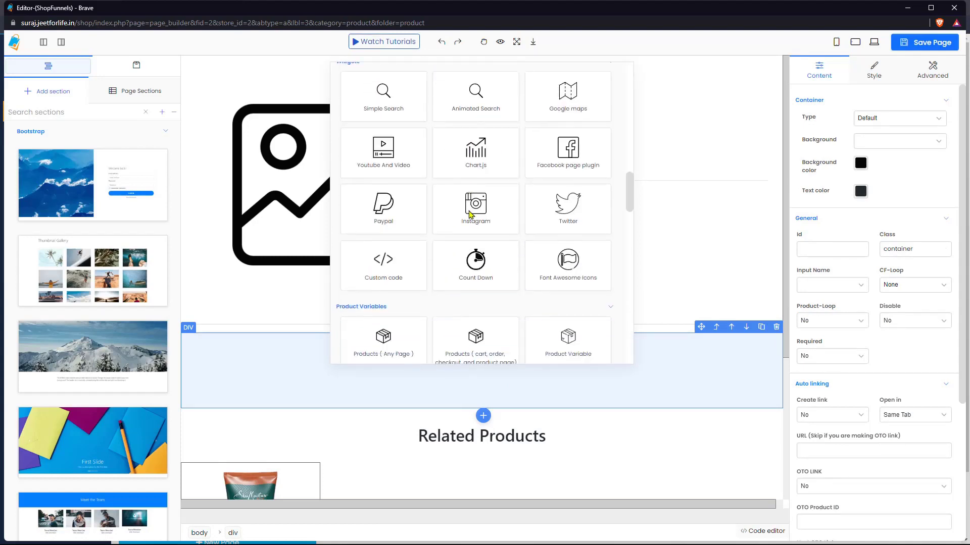
click(398, 273)
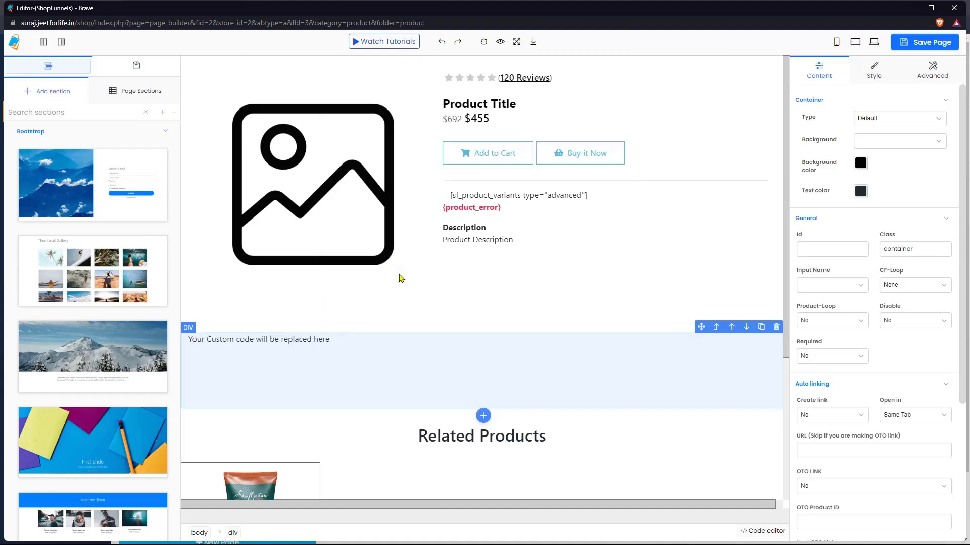
click(259, 340)
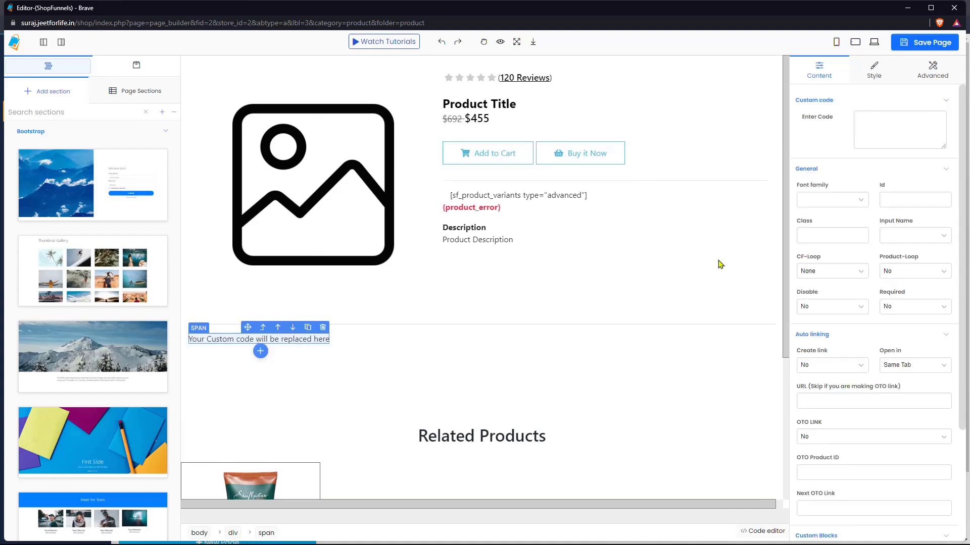
click(885, 129)
text([cfproduct_reviews show='all'])
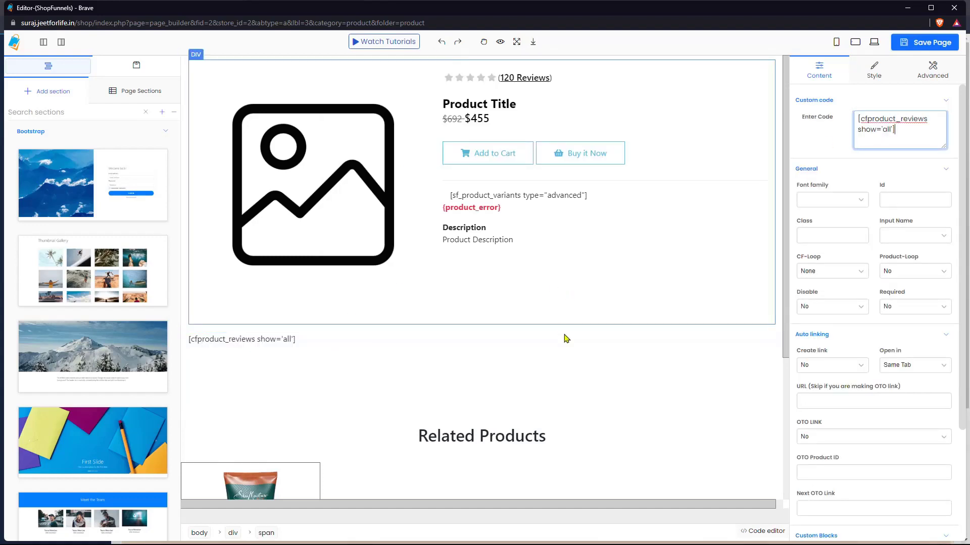
click(614, 367)
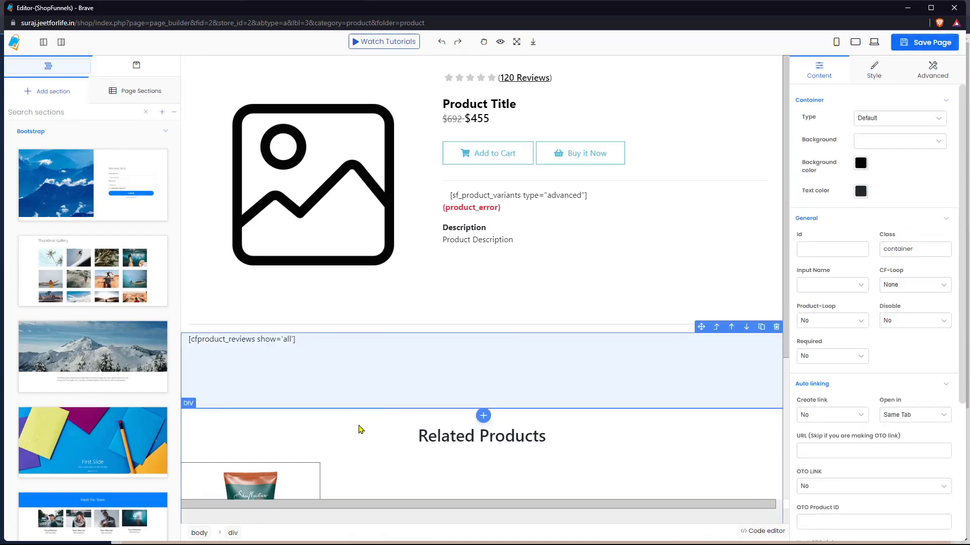
Step: Duplicate the reviews block and paste the show='approved' shortcode into the copy
key(alt+Tab)
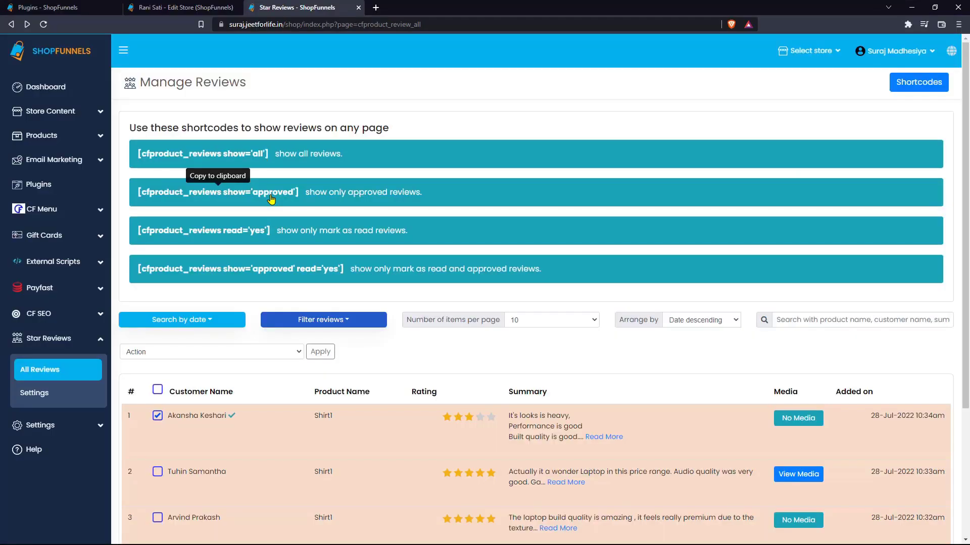
click(258, 197)
key(alt+Tab)
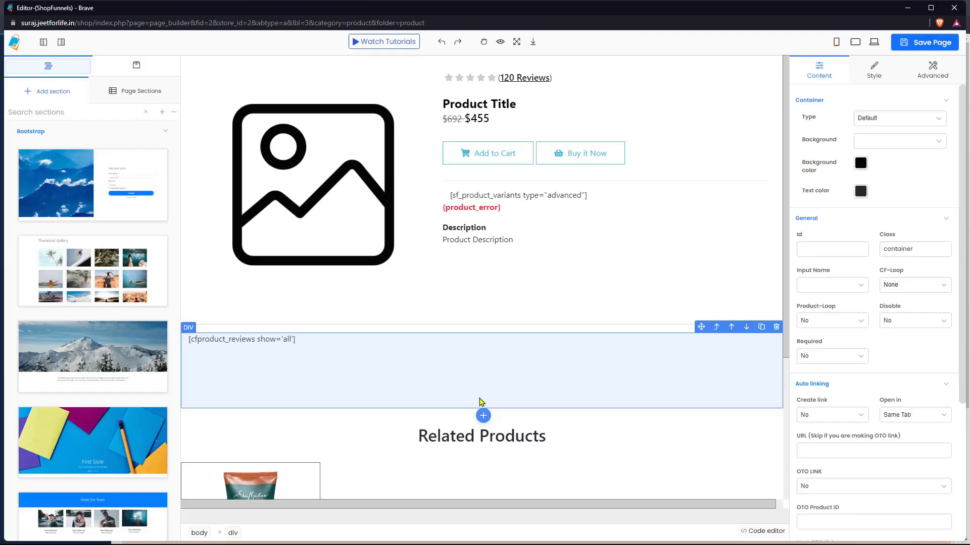
click(764, 327)
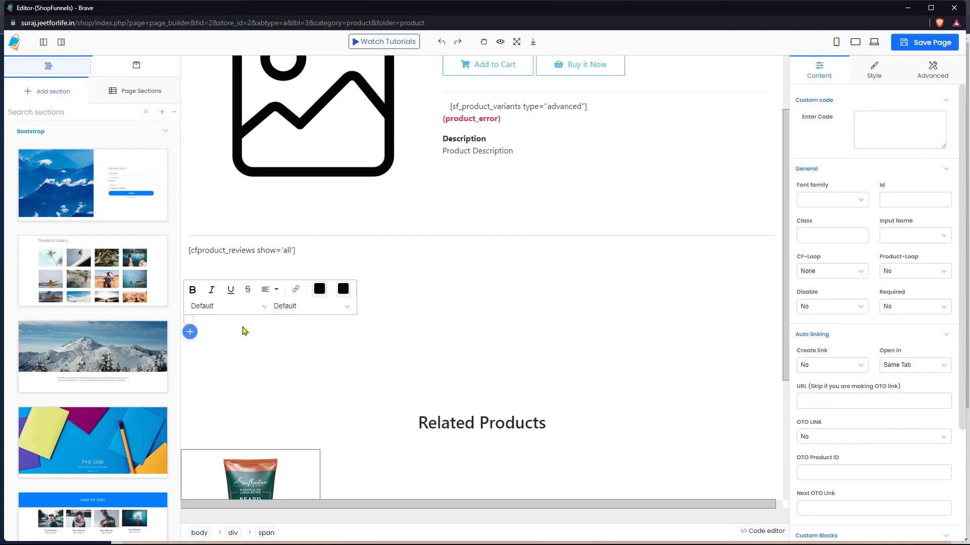
text([cfproduct_reviews show='approved'])
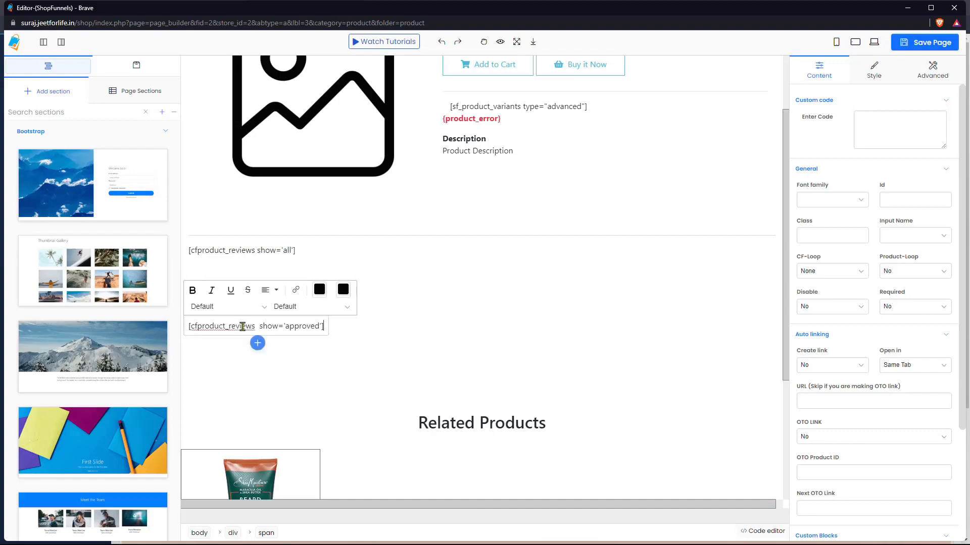
Step: Fill the remaining copies with read='yes' and show='approved' read='yes' shortcodes, then save the page
key(alt+Tab)
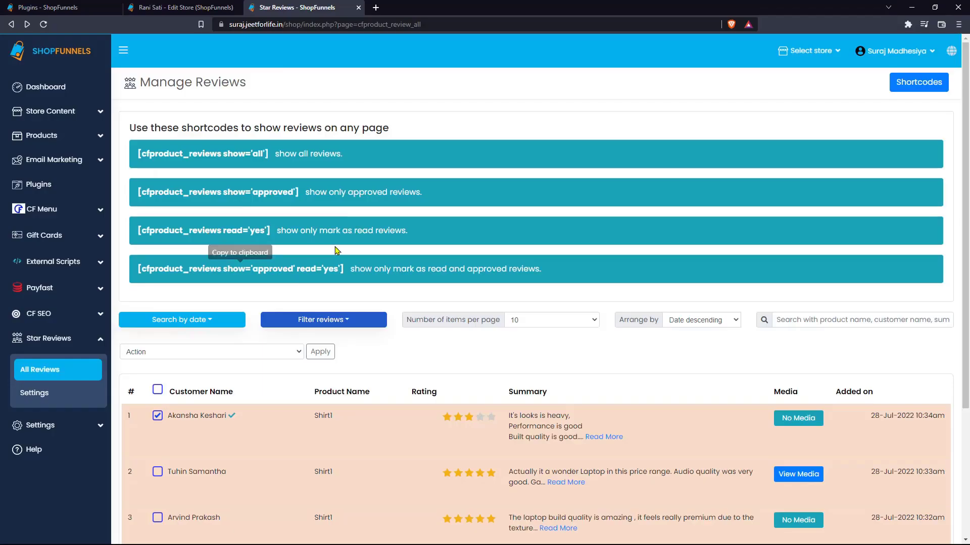
key(alt+Tab)
triple_click(259, 401)
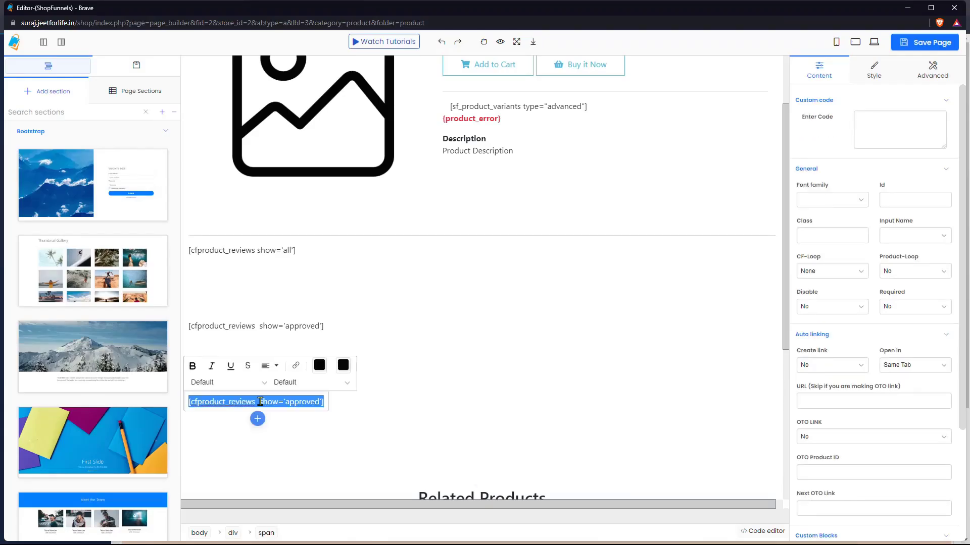
text([cfproduct_reviews  read='yes'])
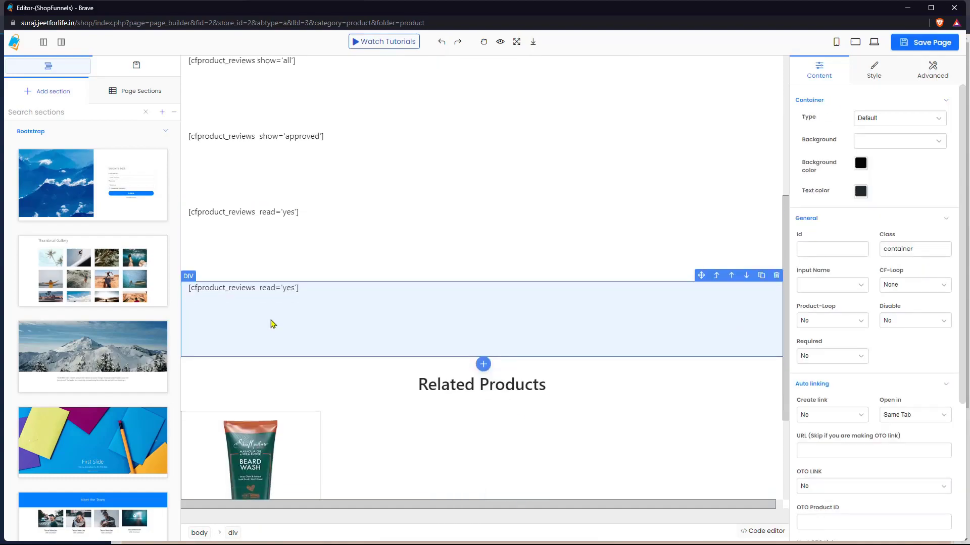
key(alt+Tab)
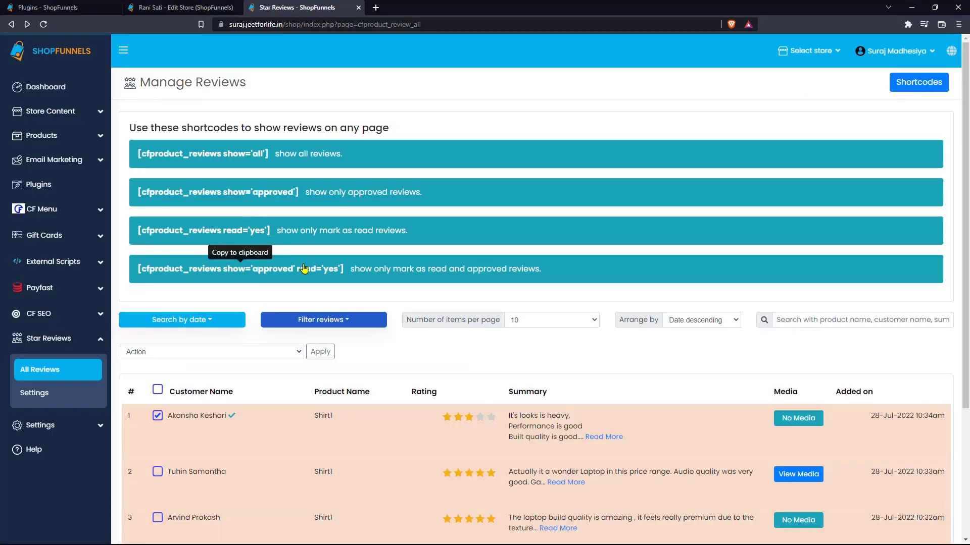
key(alt+Tab)
triple_click(254, 288)
text([cfproduct_reviews  show='approved' read='yes'])
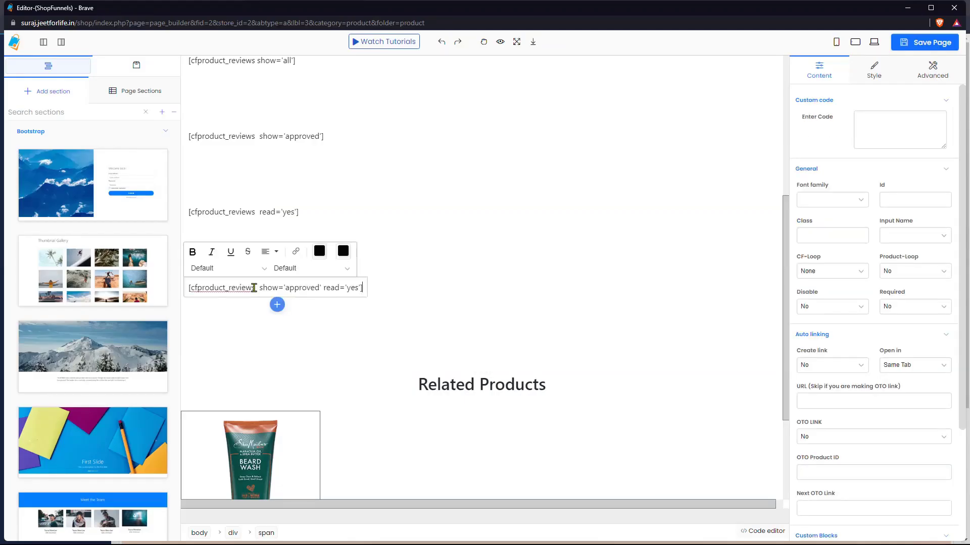
click(922, 42)
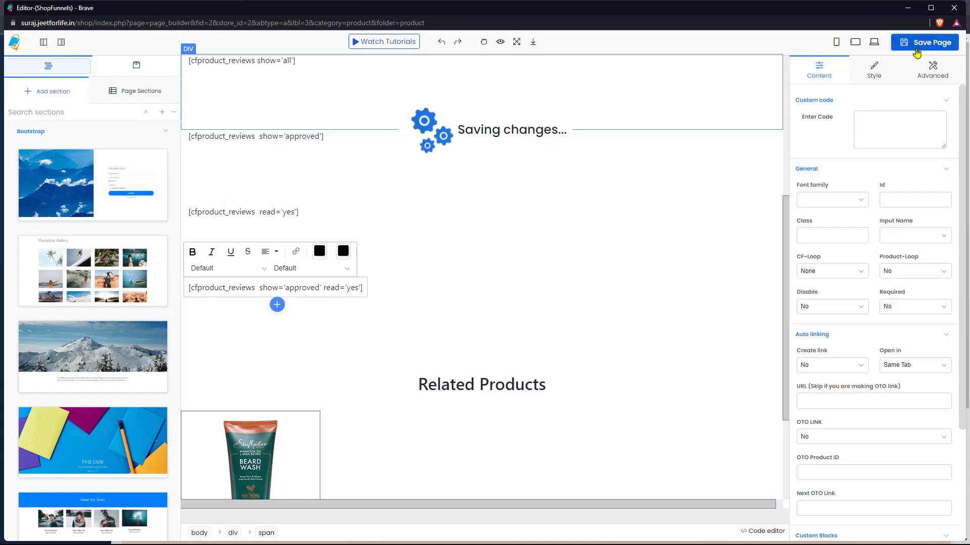
click(682, 297)
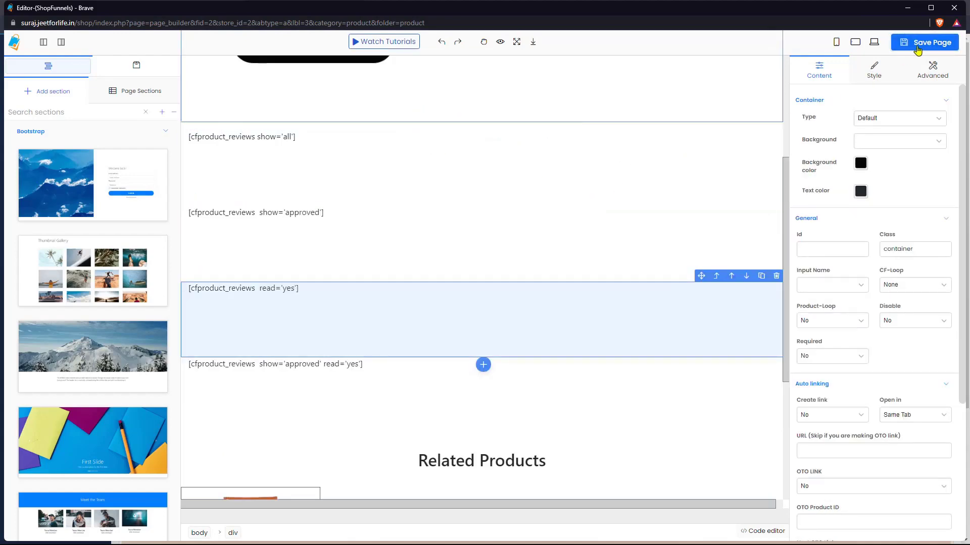
Step: Leave the editor, open the live Collection page in a new tab, and open Shirt1
click(954, 8)
key(Return)
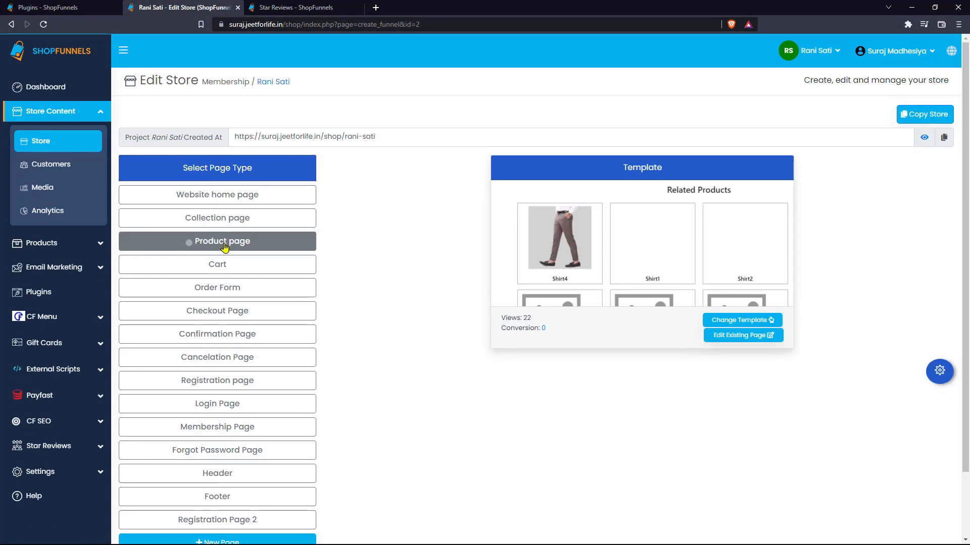
right_click(237, 218)
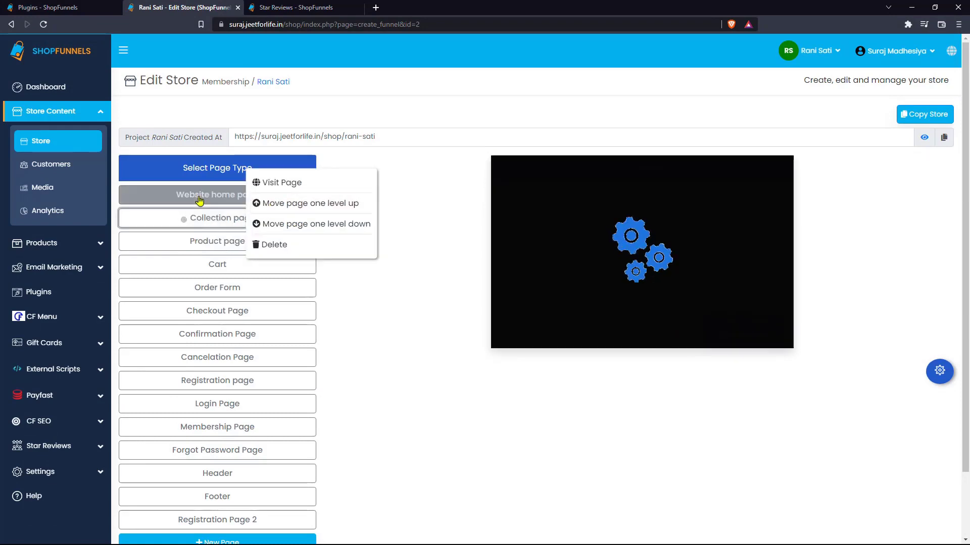
click(286, 184)
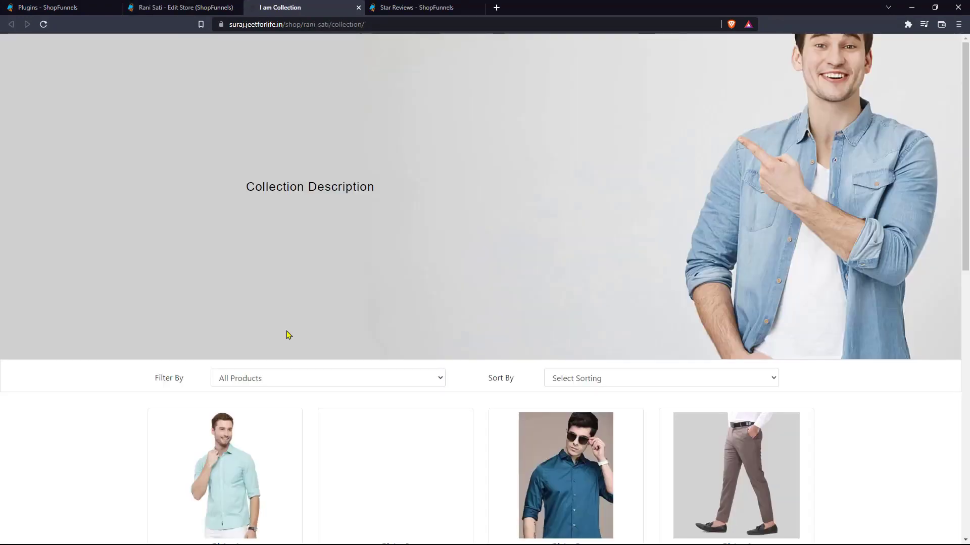
scroll(287, 333, down, 7)
scroll(284, 195, up, 2)
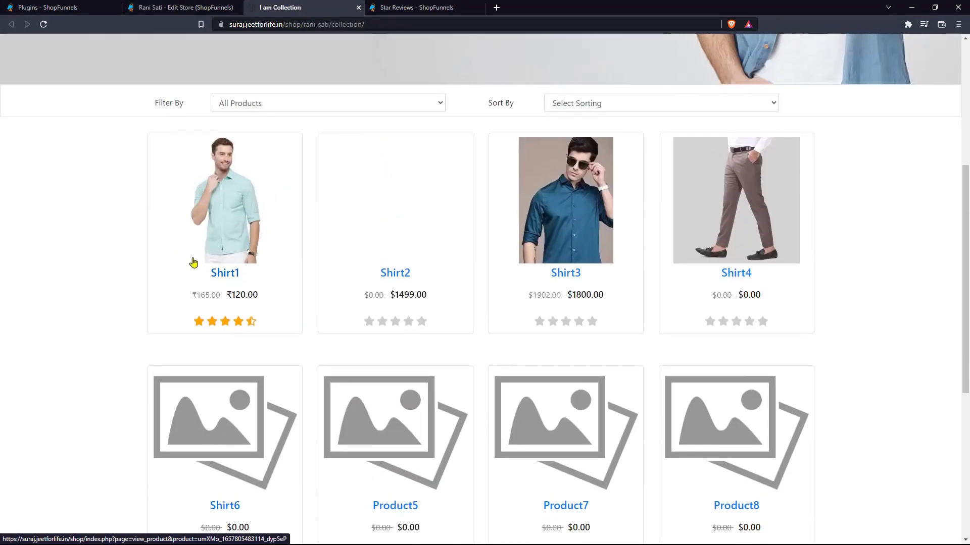
click(254, 251)
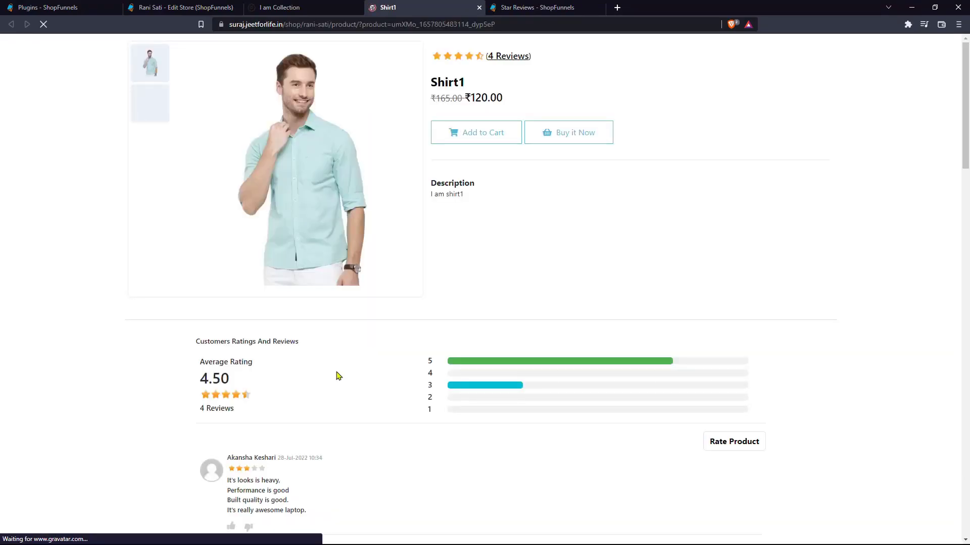
Step: Enlarge the second review's sunglasses photo and cycle through its attached images
scroll(336, 375, down, 2)
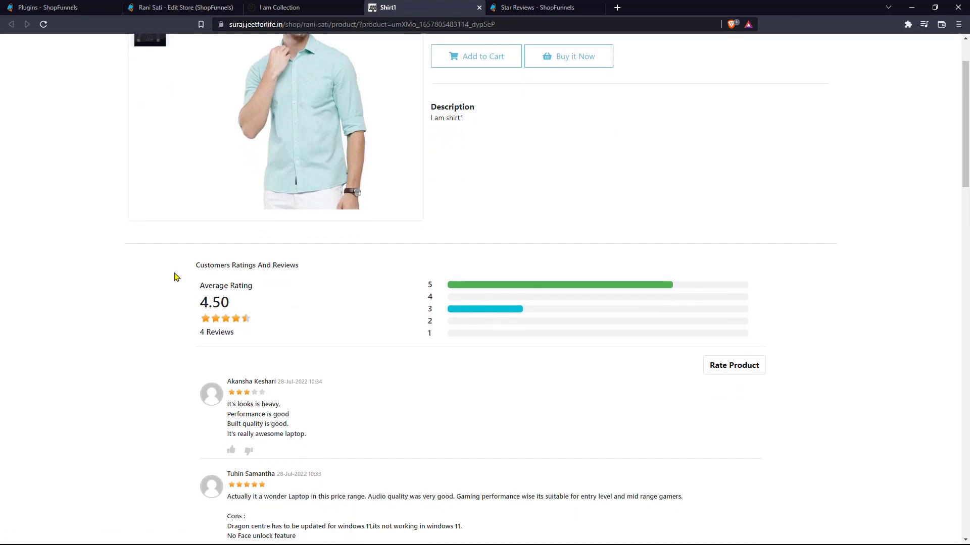
drag(184, 277, 444, 431)
click(459, 440)
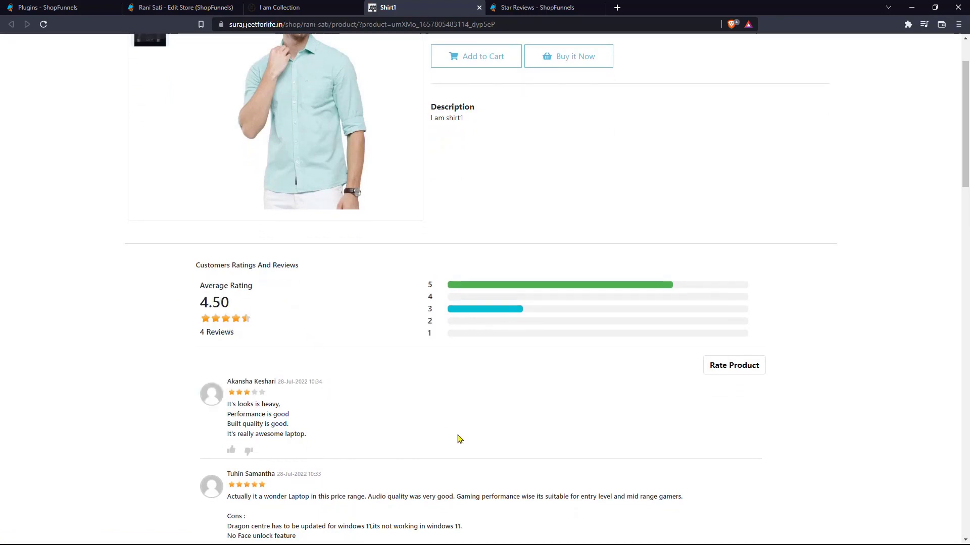
scroll(459, 439, down, 3)
scroll(459, 439, down, 1)
scroll(461, 480, down, 1)
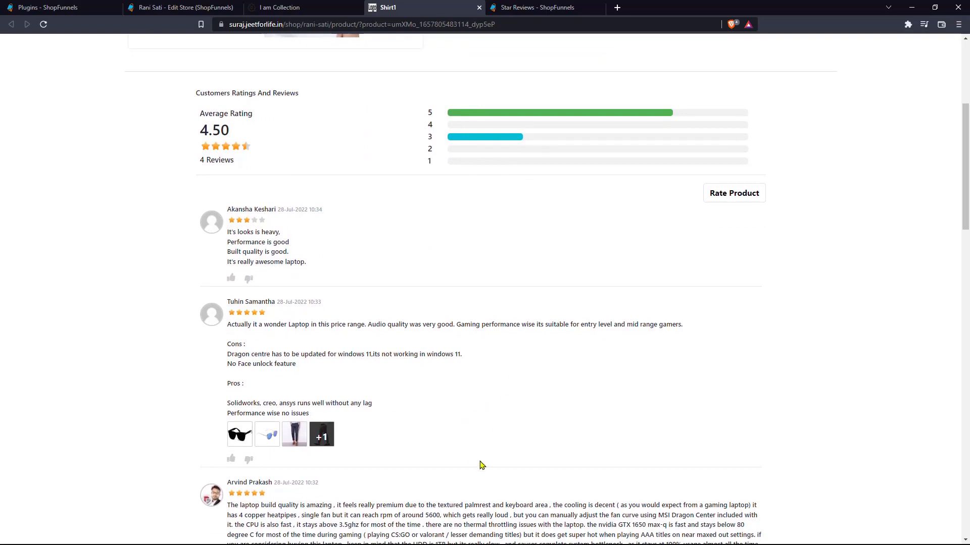
scroll(480, 465, down, 2)
click(276, 347)
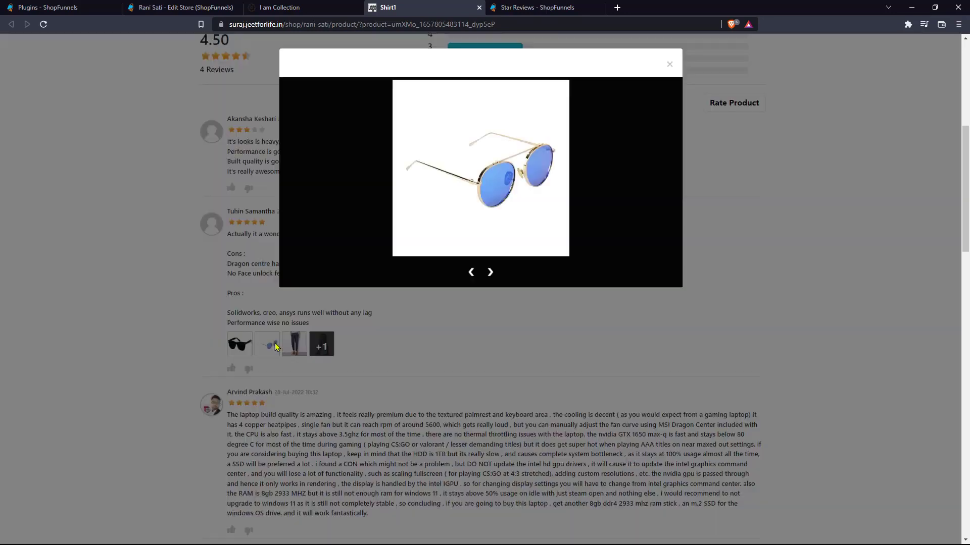
click(493, 273)
click(492, 276)
Step: Unapprove the third review, then set Review Settings to 'Anybody Can Add Review With Email Verification'
key(ctrl+Tab)
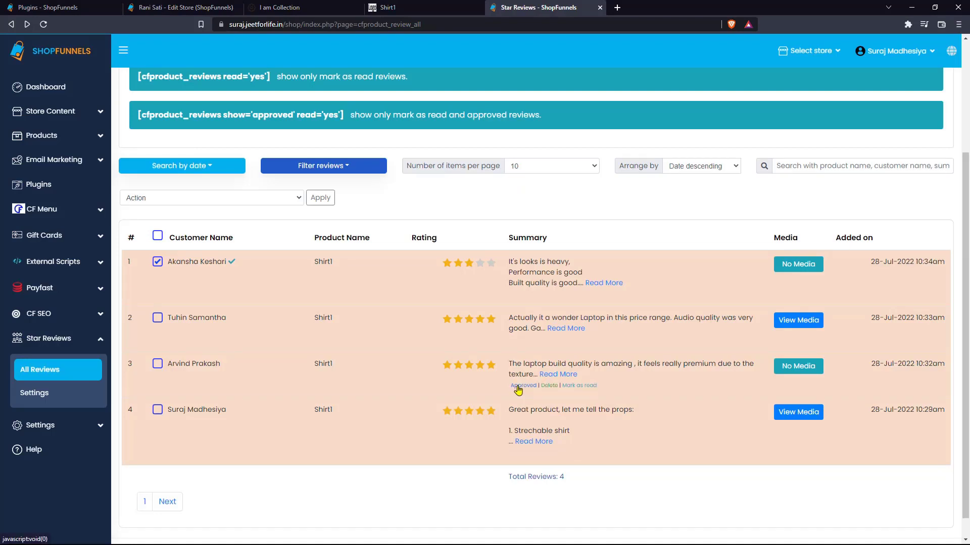
click(518, 388)
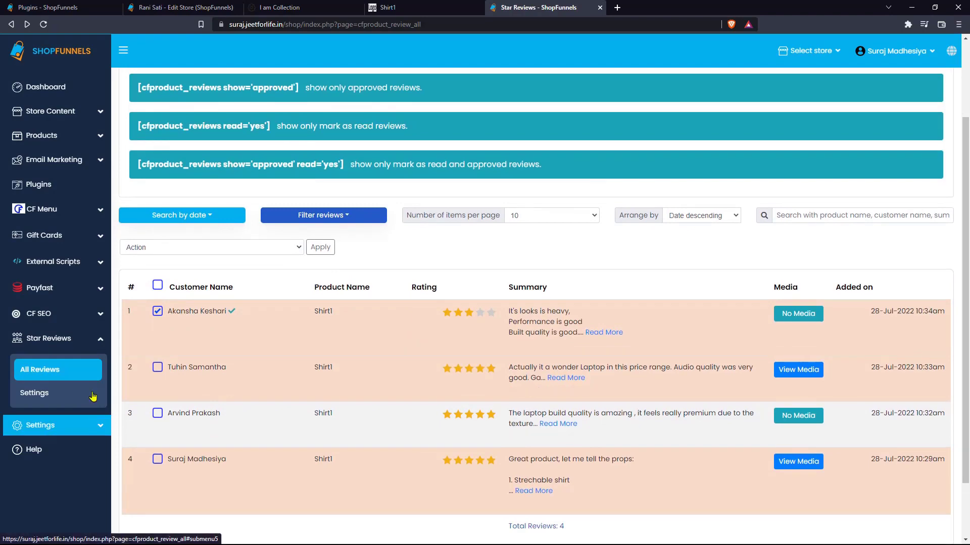
click(56, 395)
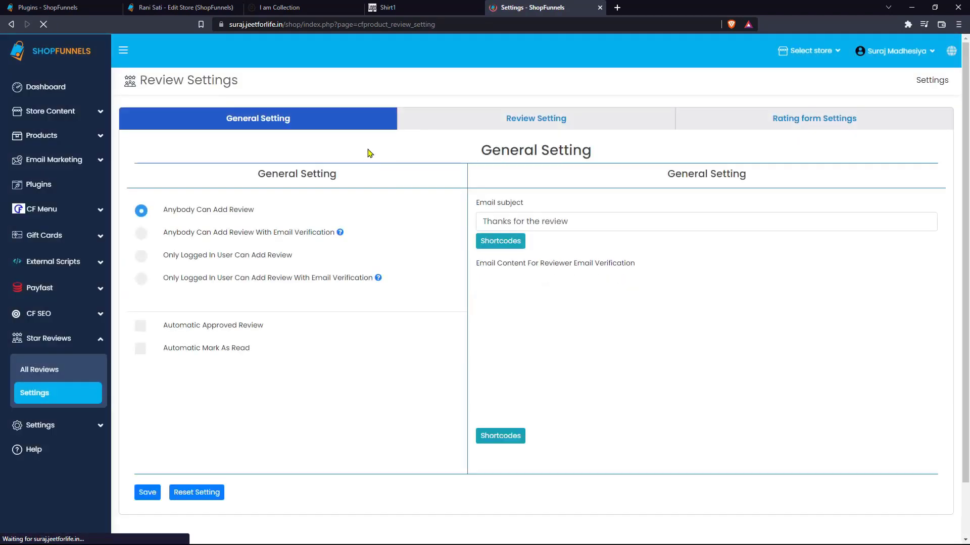
triple_click(313, 171)
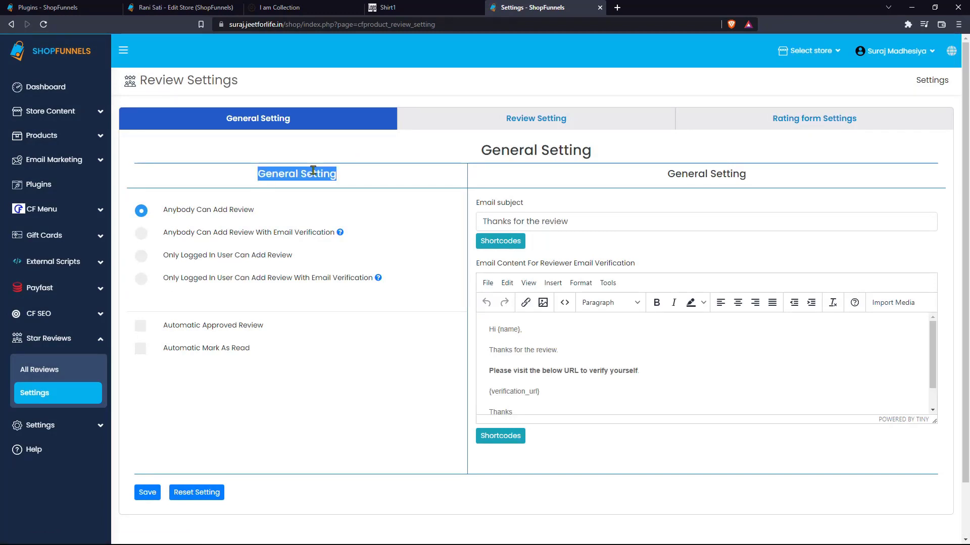
click(329, 170)
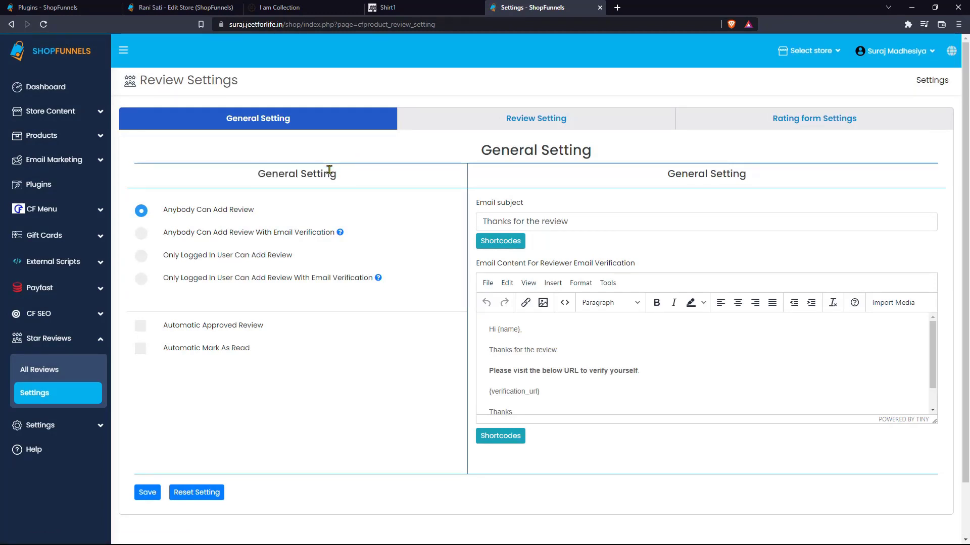
triple_click(329, 170)
click(329, 170)
click(325, 237)
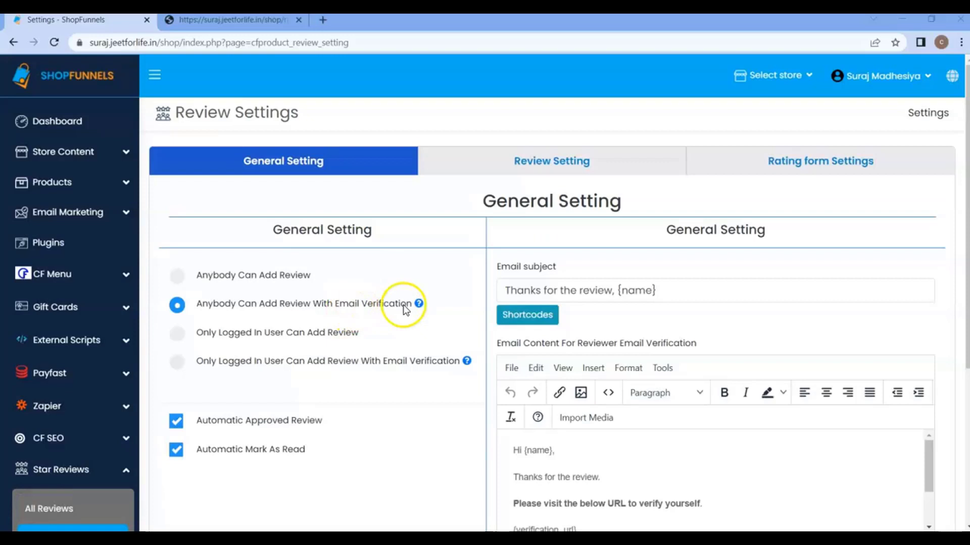
mouse_move(417, 304)
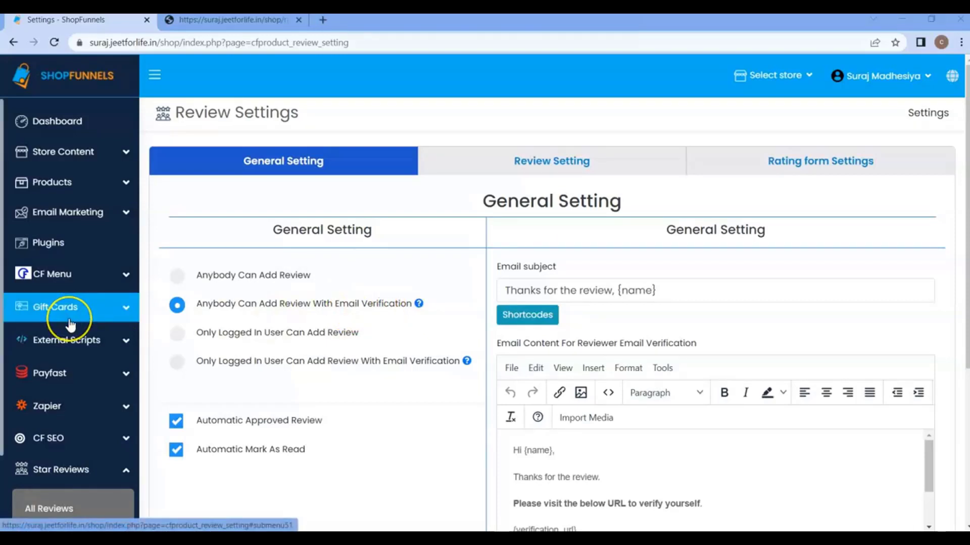
Step: Choose Gmail SMTP as the Default SMTP in the store settings and save
scroll(30, 303, down, 2)
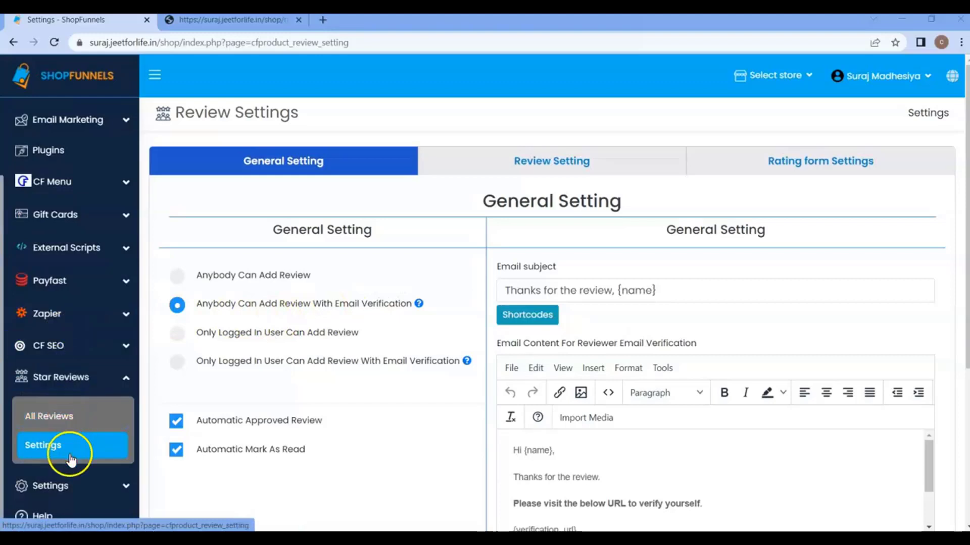
click(71, 486)
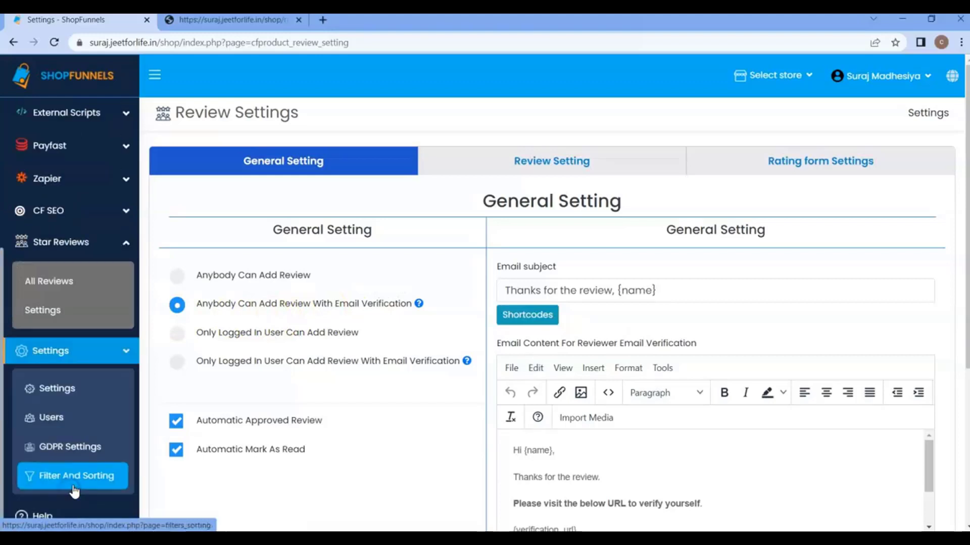
click(56, 397)
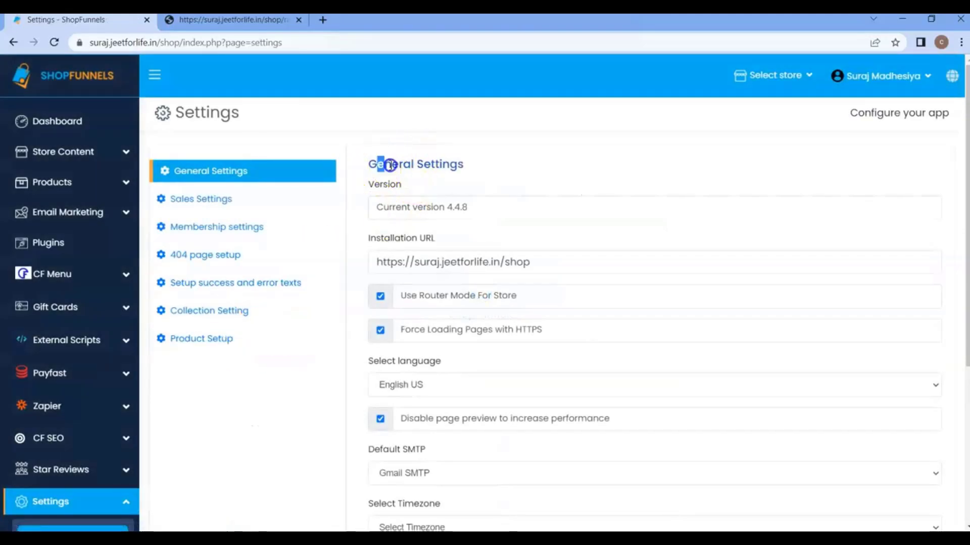
drag(380, 166, 504, 163)
mouse_move(494, 335)
scroll(465, 329, down, 3)
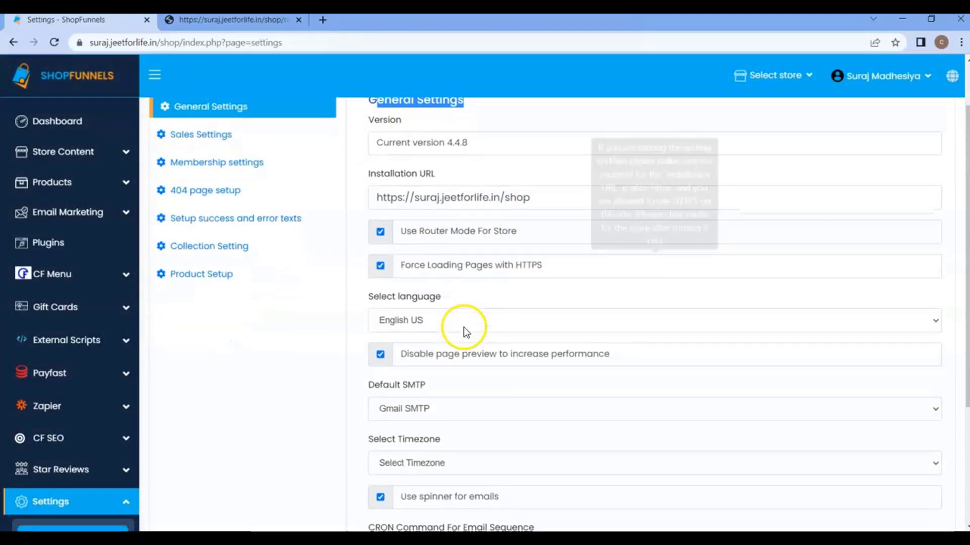
drag(382, 323, 425, 325)
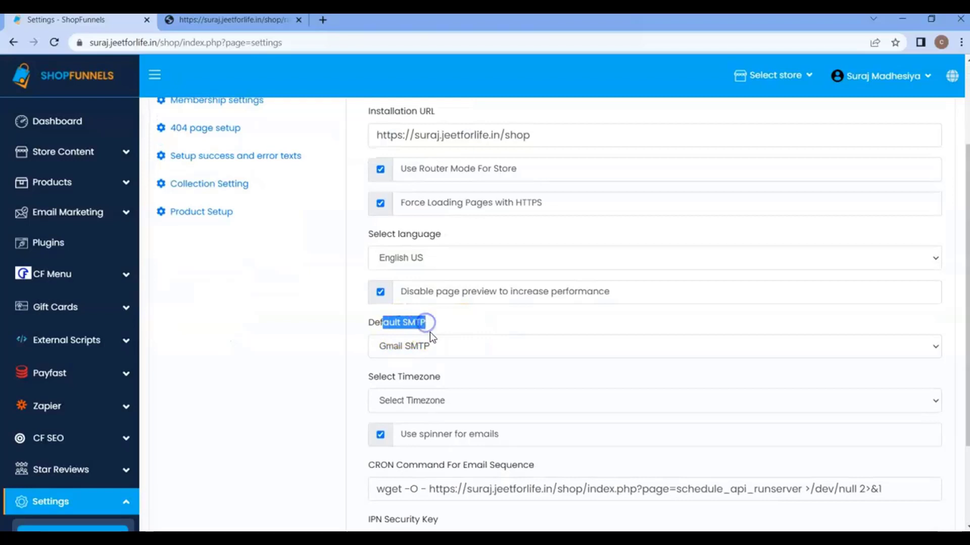
click(432, 343)
click(420, 376)
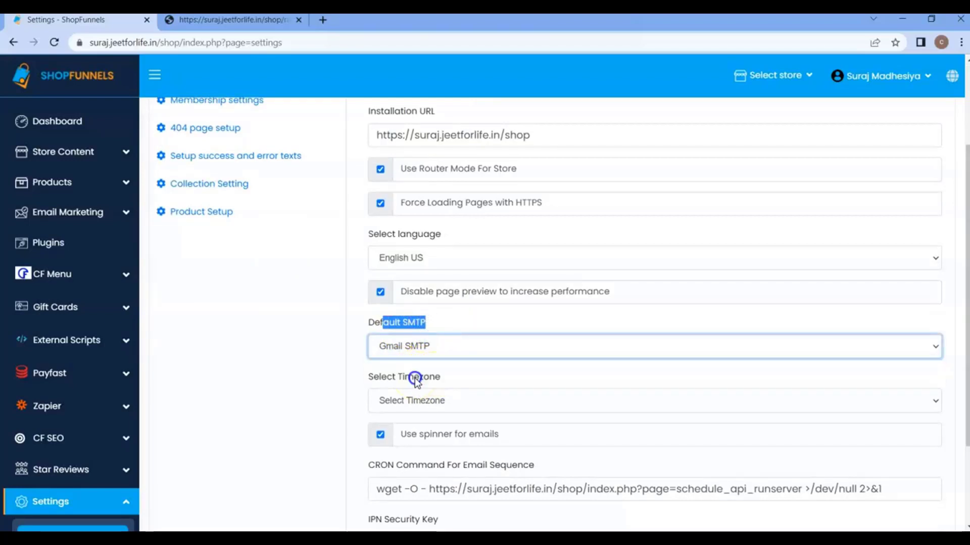
scroll(522, 374, down, 3)
click(903, 456)
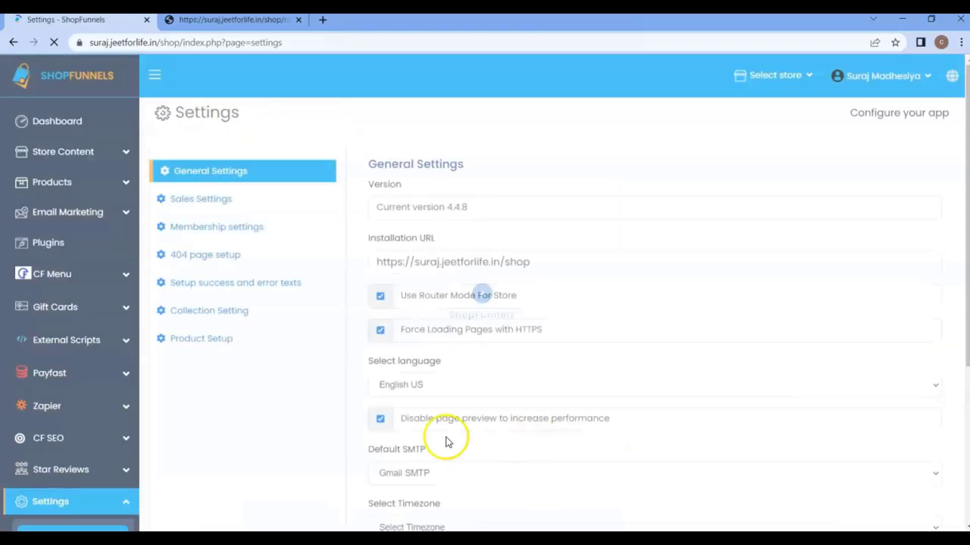
Step: Go back to the Star Reviews settings page
scroll(75, 364, down, 3)
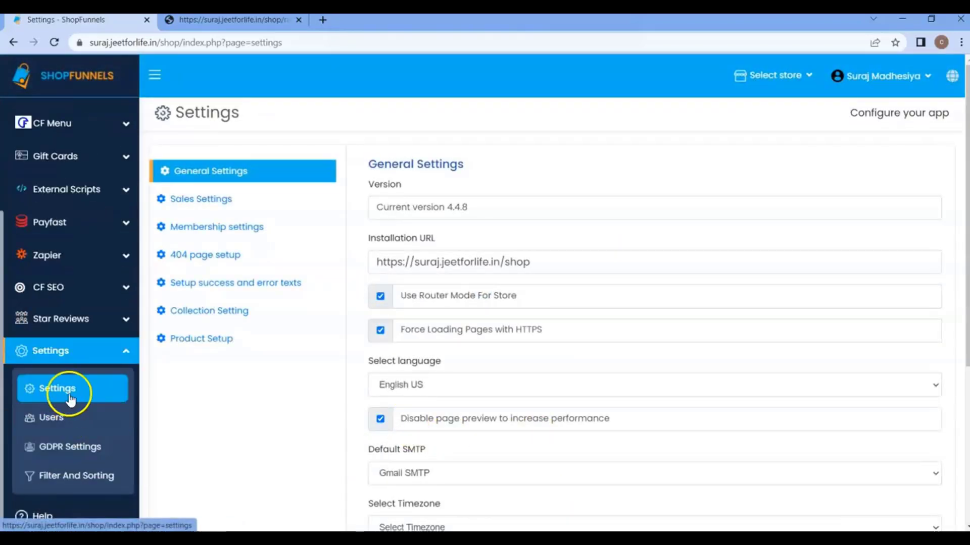
click(68, 323)
click(66, 386)
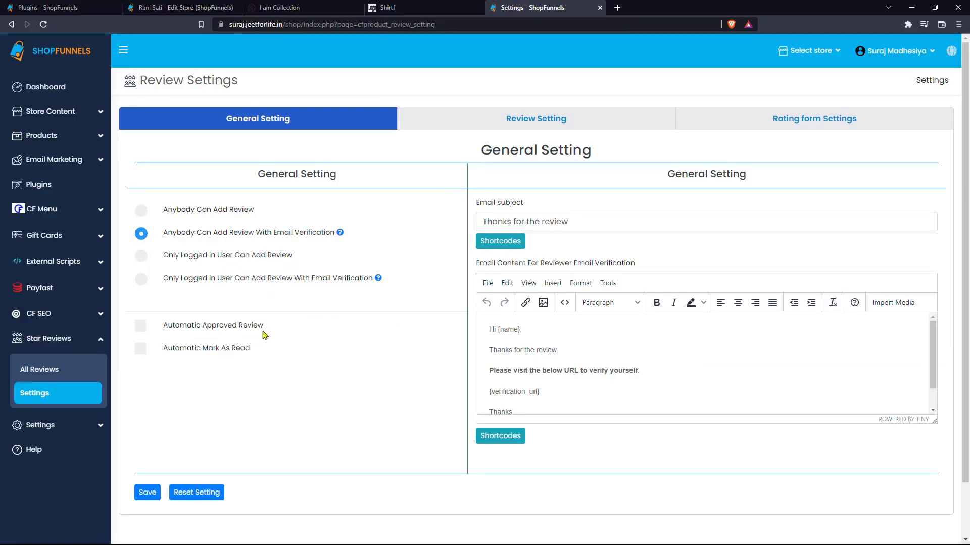
Step: Enable Automatic Mark As Read and Automatic Approved Review
drag(271, 327, 166, 325)
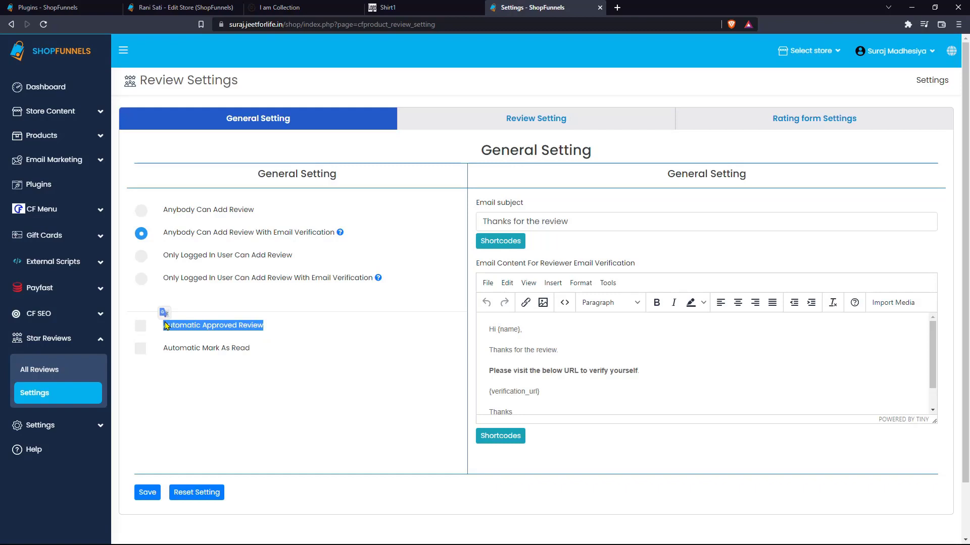
click(276, 367)
drag(259, 349, 169, 346)
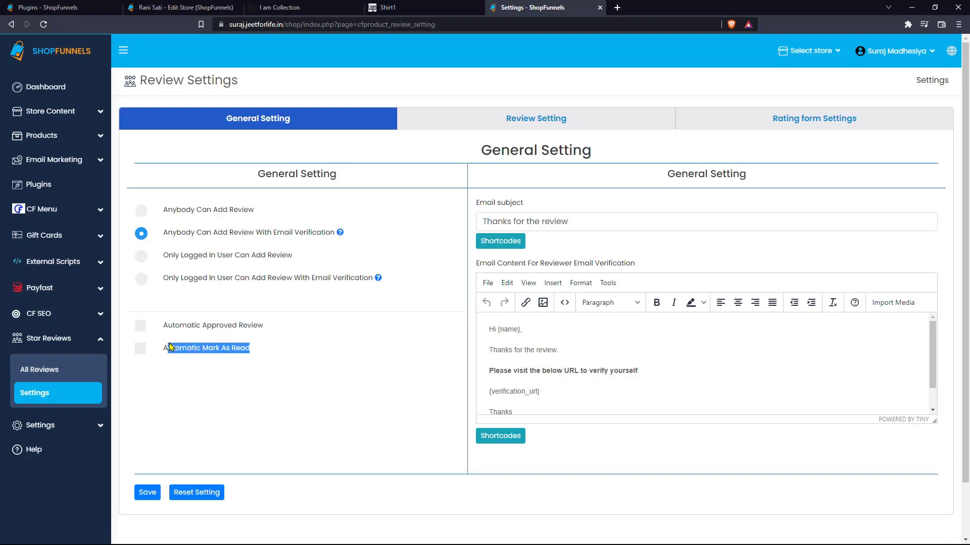
click(234, 359)
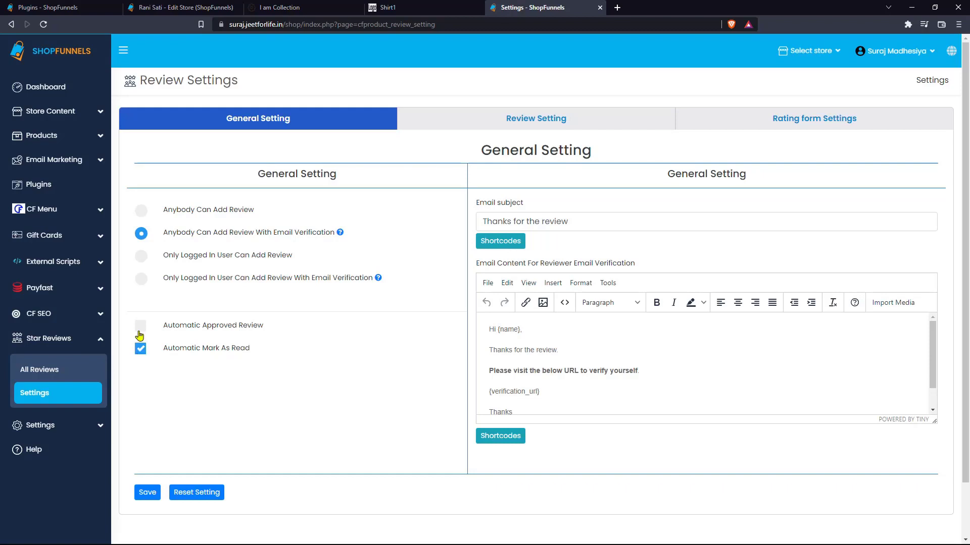
click(140, 326)
Step: Inspect the email subject and body and show the available shortcodes list
triple_click(570, 222)
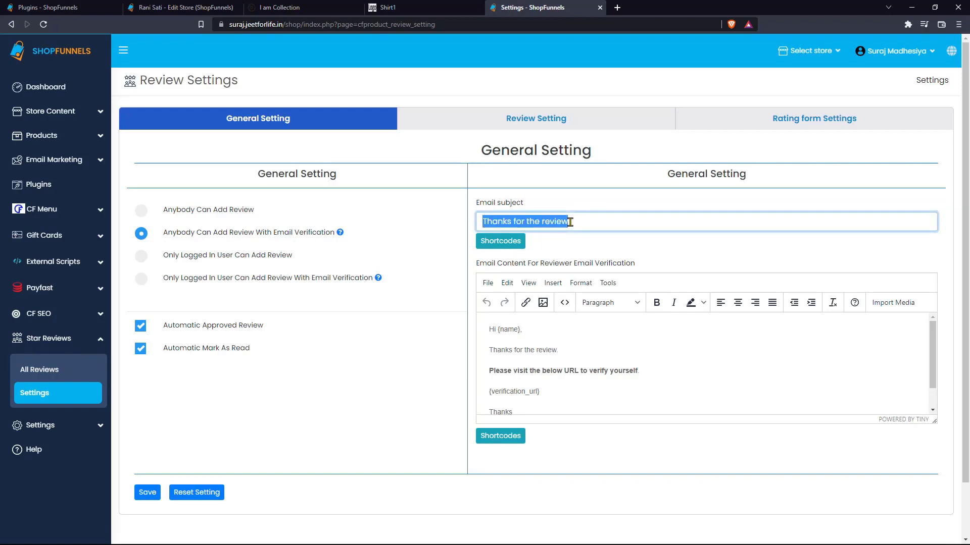
click(569, 222)
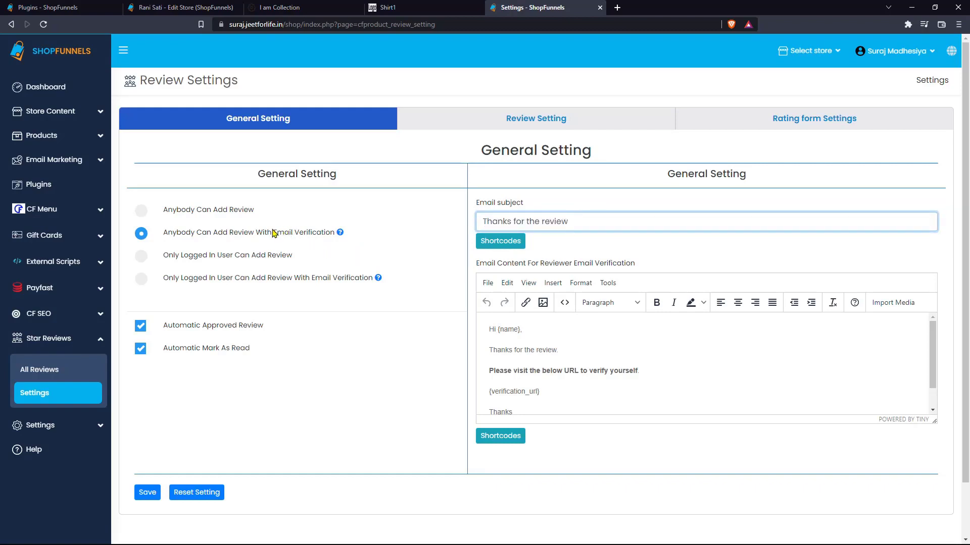
triple_click(550, 223)
triple_click(598, 384)
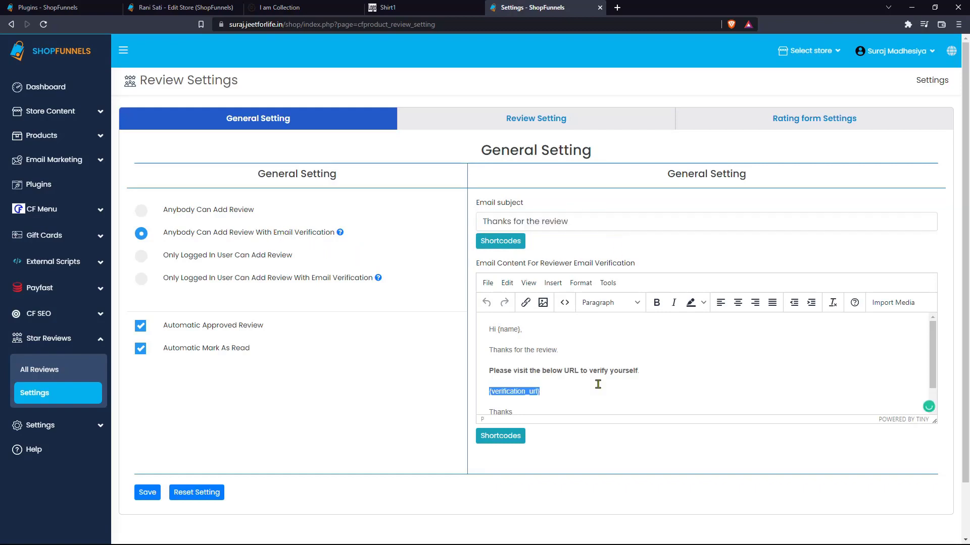
triple_click(567, 348)
click(502, 244)
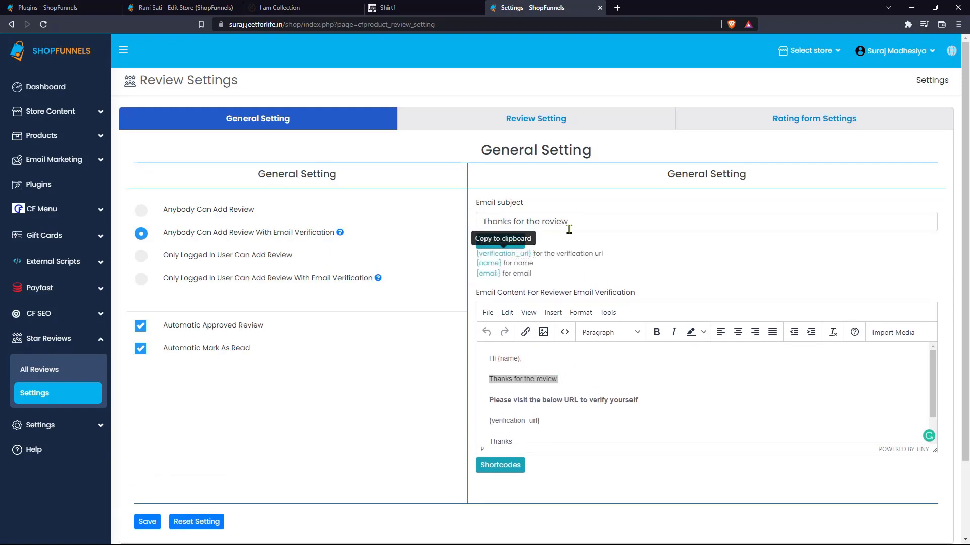
drag(531, 252, 473, 265)
key(ctrl+c)
click(541, 386)
click(492, 465)
Step: Append {name} so the subject reads 'Thanks for the review, {name}', then save
click(567, 220)
click(584, 222)
key(ctrl+v)
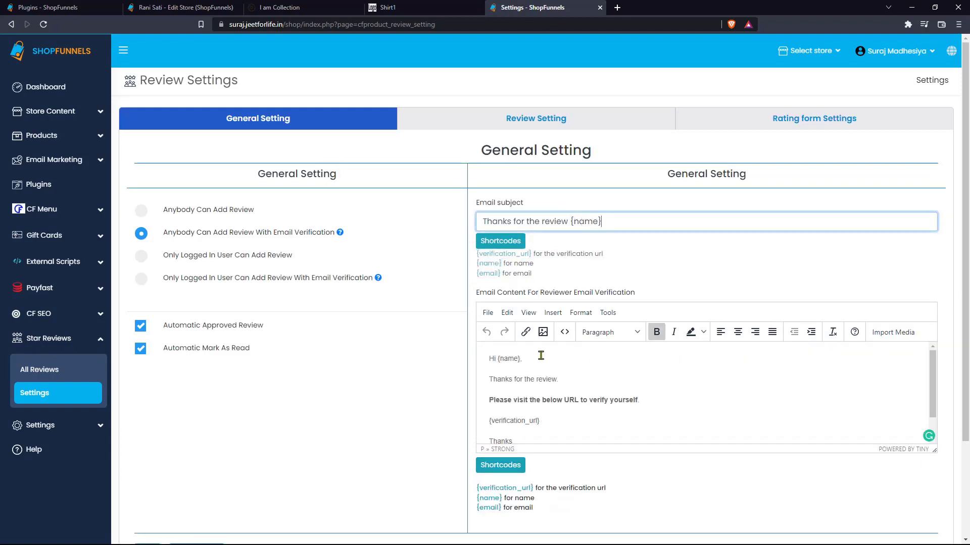
click(570, 222)
key(shift+Home)
click(570, 223)
click(567, 280)
scroll(567, 281, down, 2)
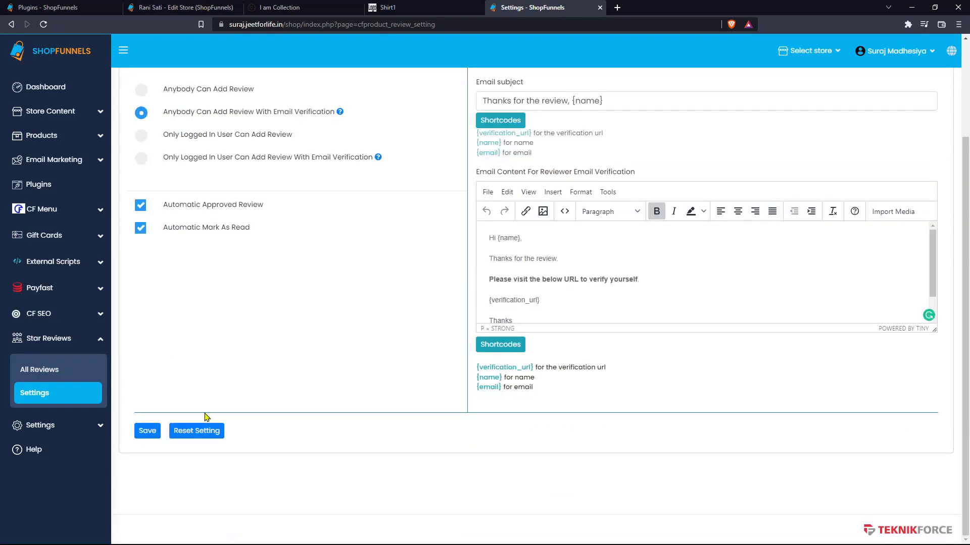
click(147, 431)
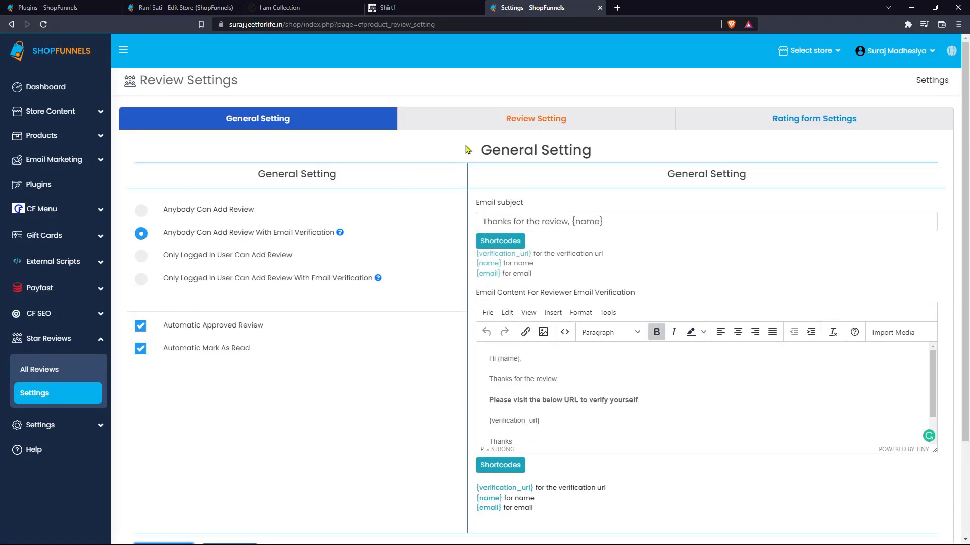
click(536, 121)
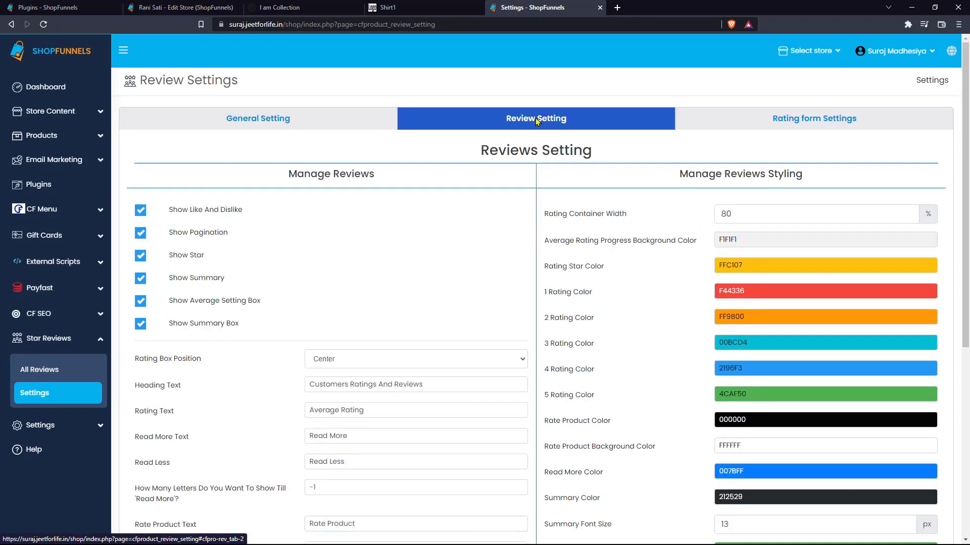
scroll(362, 258, down, 1)
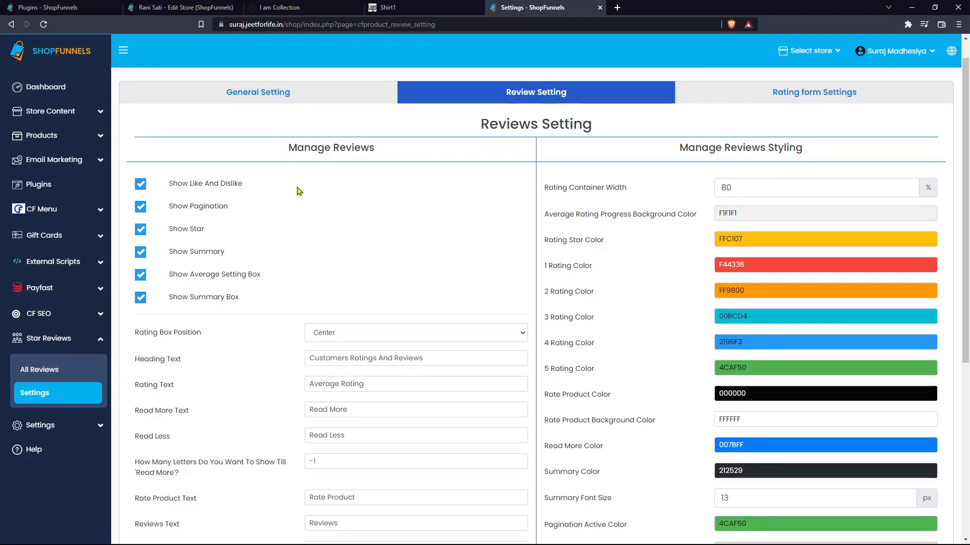
drag(287, 147, 411, 180)
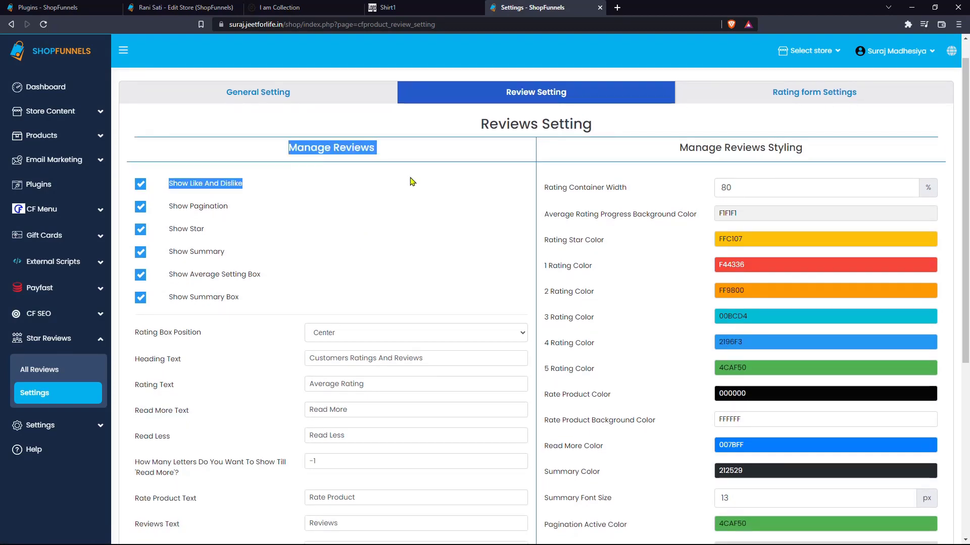
click(412, 181)
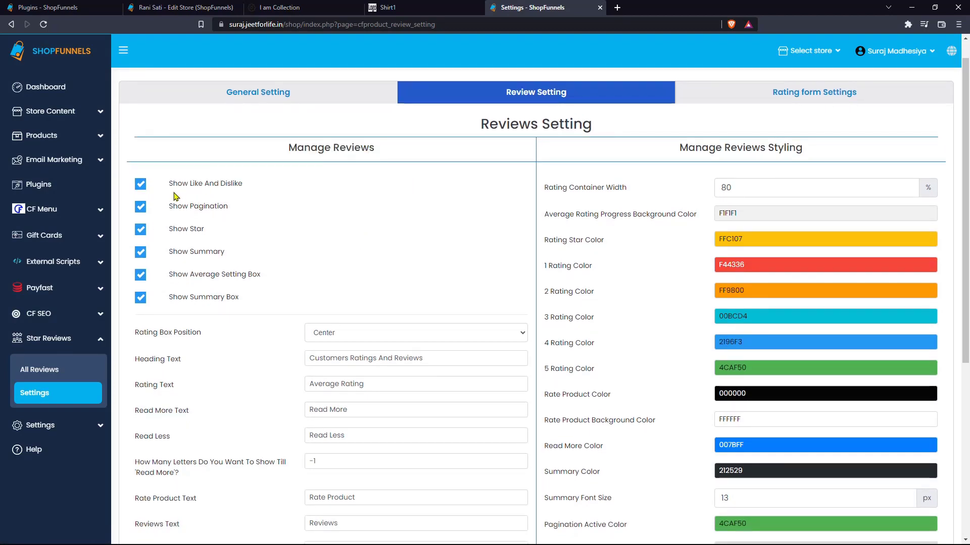
drag(245, 183, 193, 186)
key(ctrl+shift+Tab)
key(ctrl+Tab)
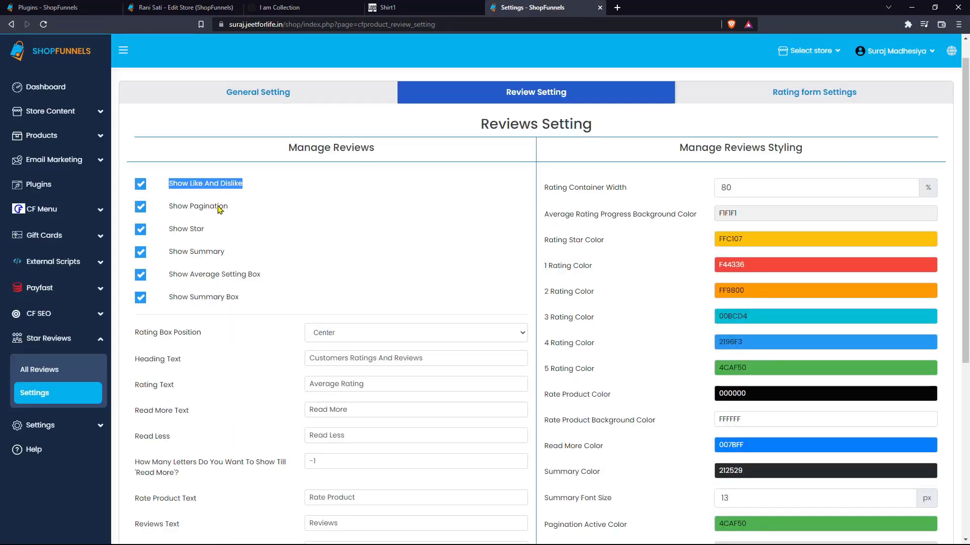
click(224, 209)
drag(204, 231, 166, 231)
key(ctrl+shift+Tab)
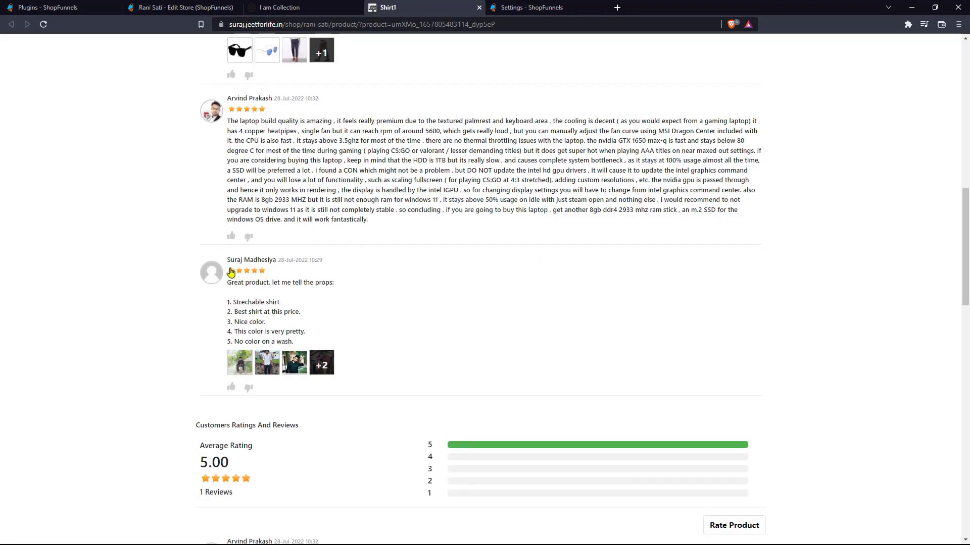
click(505, 7)
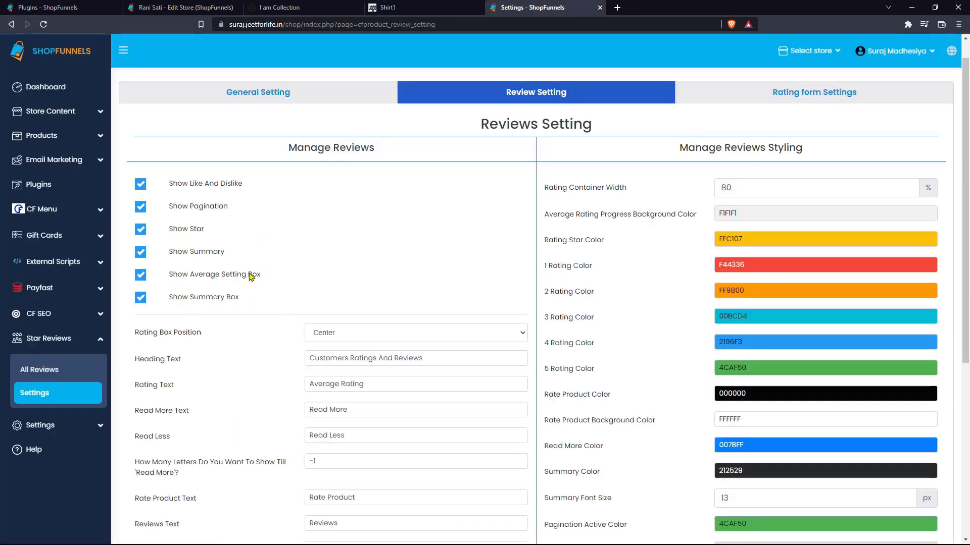
drag(270, 282, 201, 275)
key(ctrl+shift+Tab)
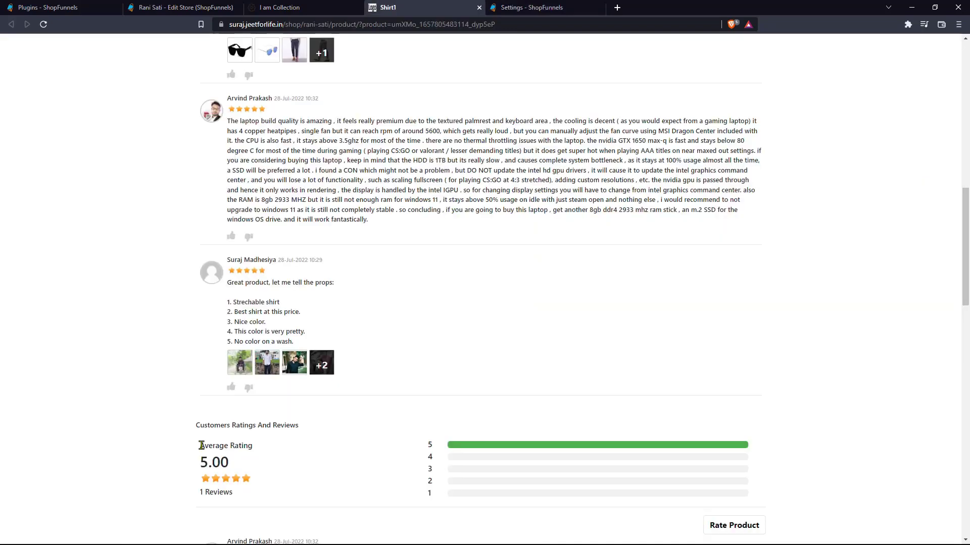
drag(201, 445, 230, 467)
click(486, 6)
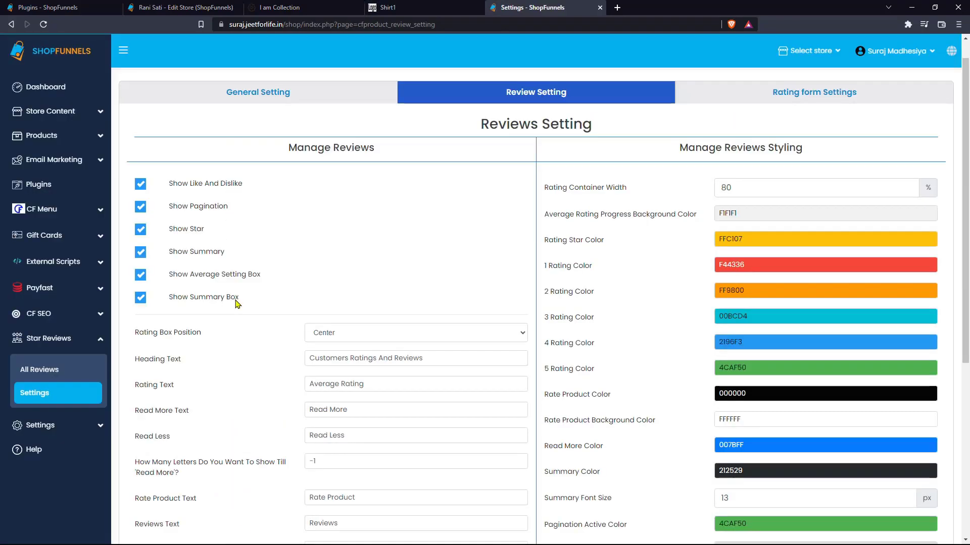
click(477, 5)
scroll(372, 286, down, 5)
drag(228, 329, 417, 439)
key(ctrl+Tab)
scroll(348, 281, down, 1)
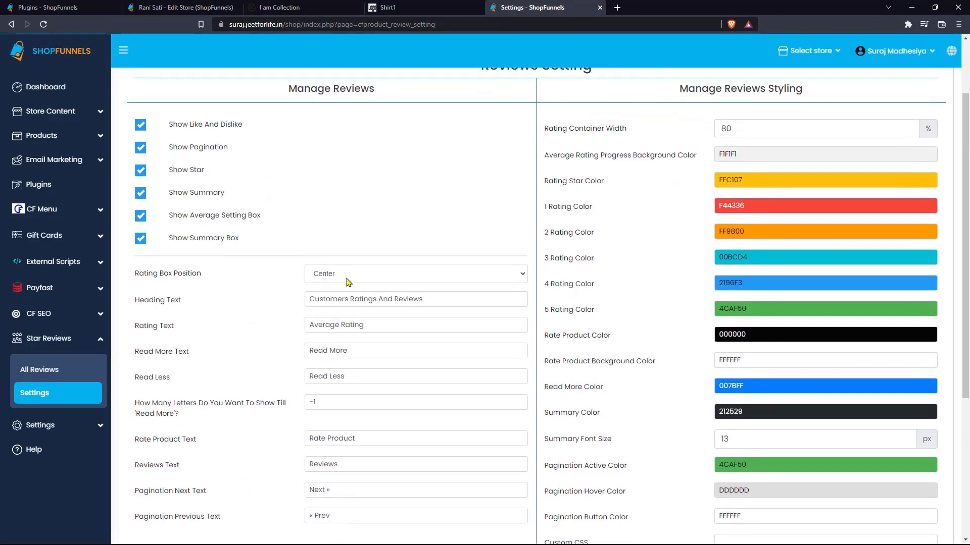
click(353, 281)
click(352, 296)
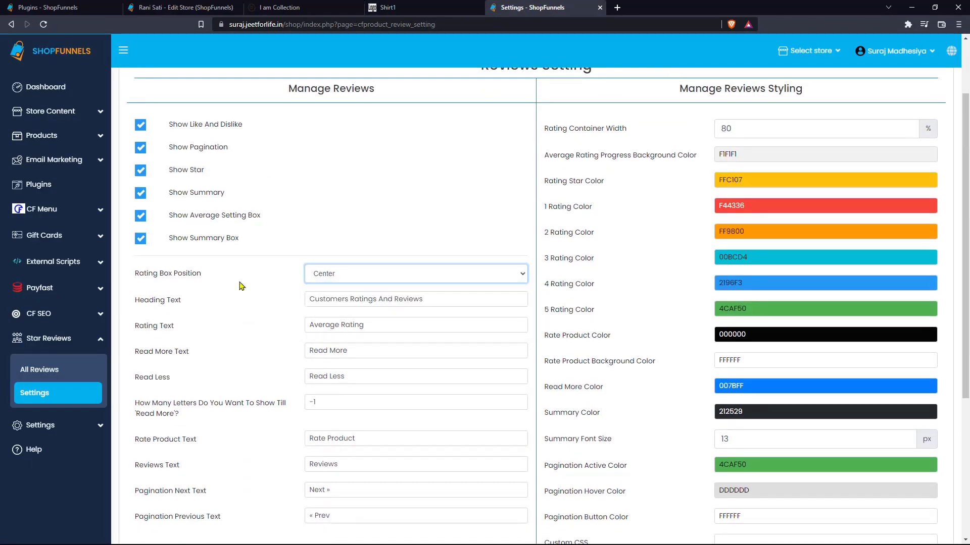
Step: Check the ratings heading and the Read More / Read Less labels against the product page
scroll(242, 285, down, 2)
triple_click(368, 226)
key(ctrl+shift+Tab)
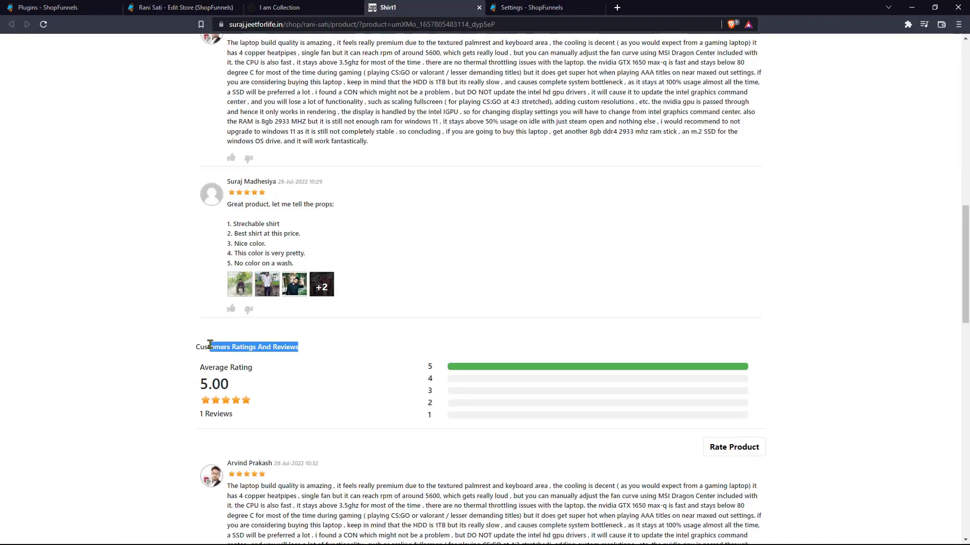
key(ctrl+Tab)
triple_click(344, 273)
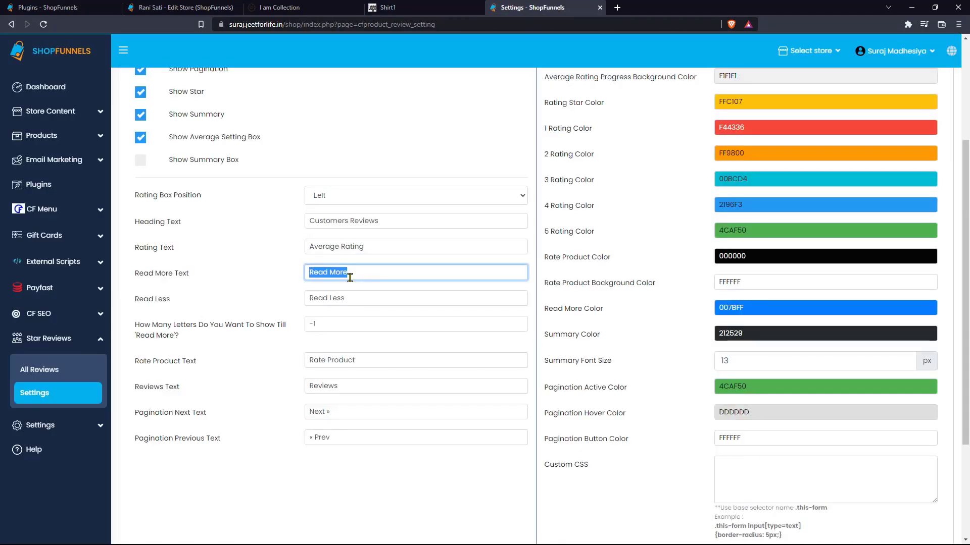
triple_click(375, 296)
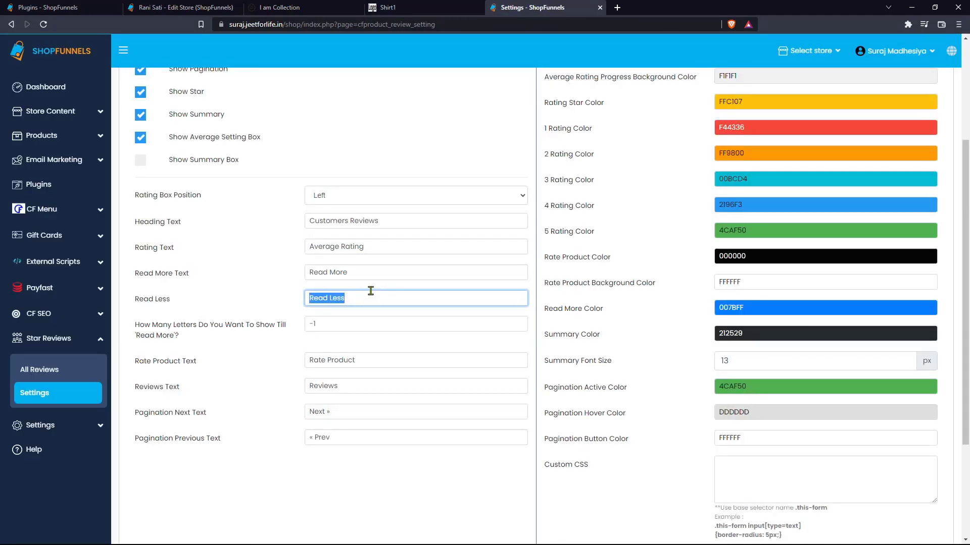
triple_click(368, 272)
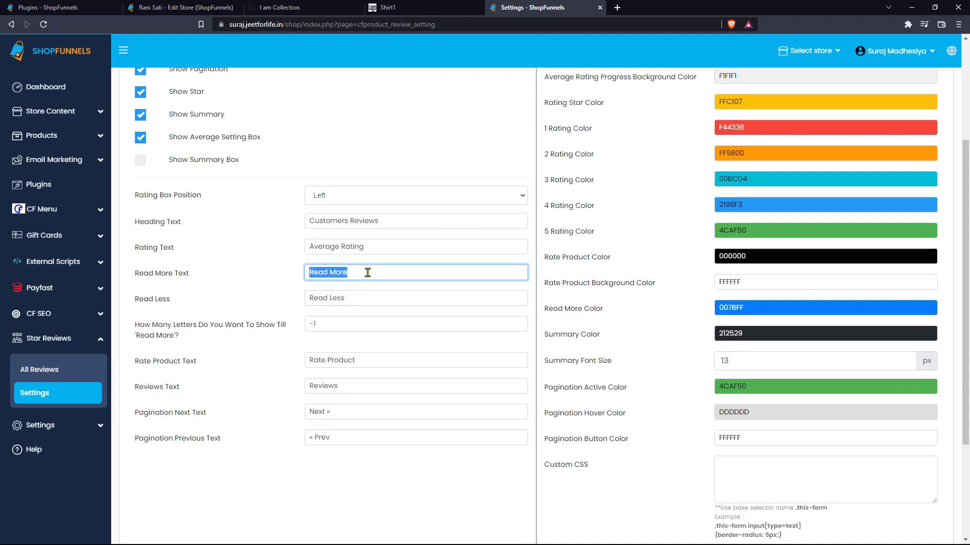
Step: Set the Read More letters limit to 50 and save the review settings
triple_click(239, 343)
triple_click(340, 322)
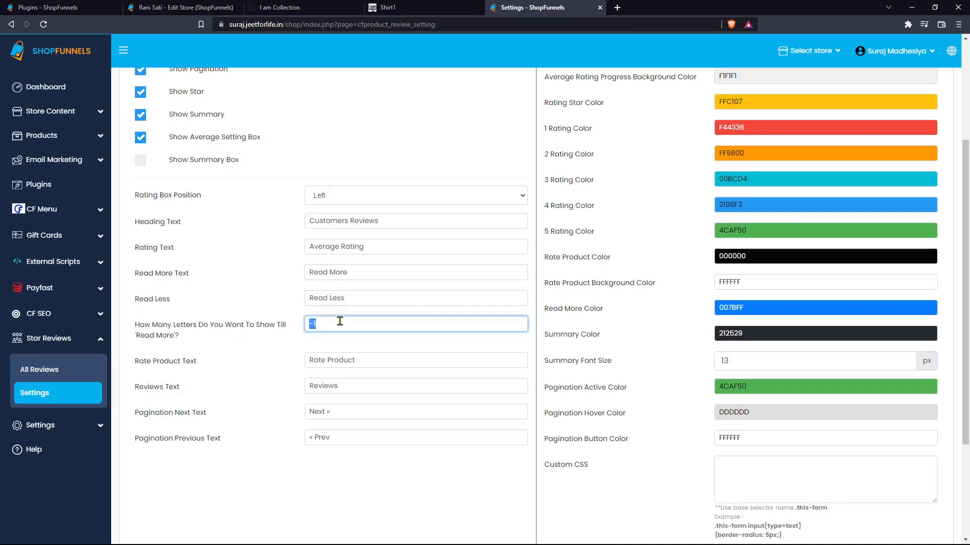
drag(319, 325, 298, 325)
click(372, 327)
scroll(372, 329, down, 3)
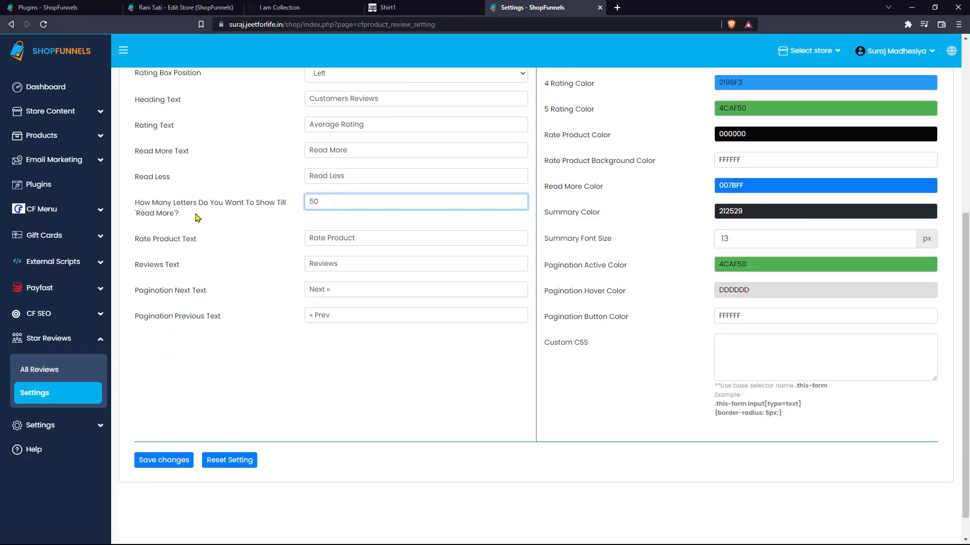
click(163, 460)
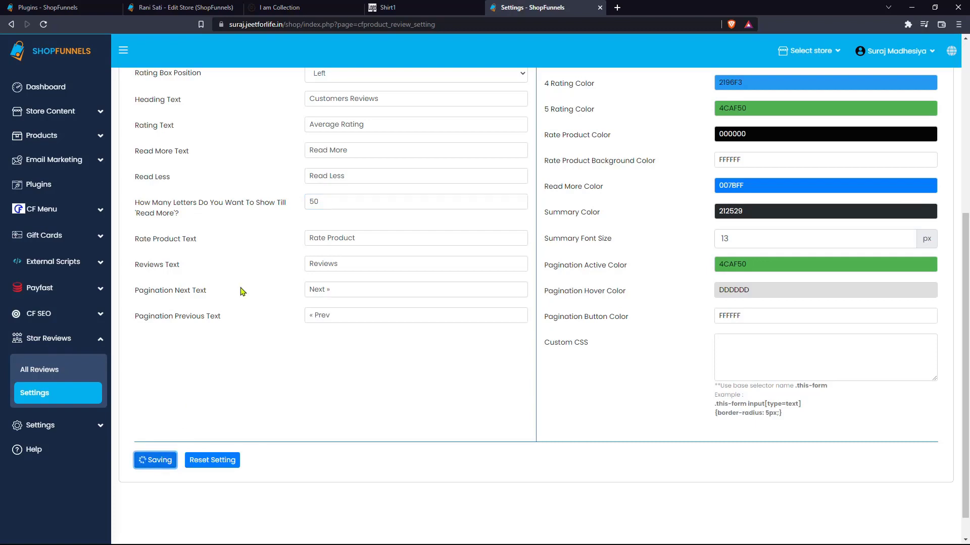
Step: Reload the Shirt1 page to confirm the left-aligned rating summaries
click(404, 8)
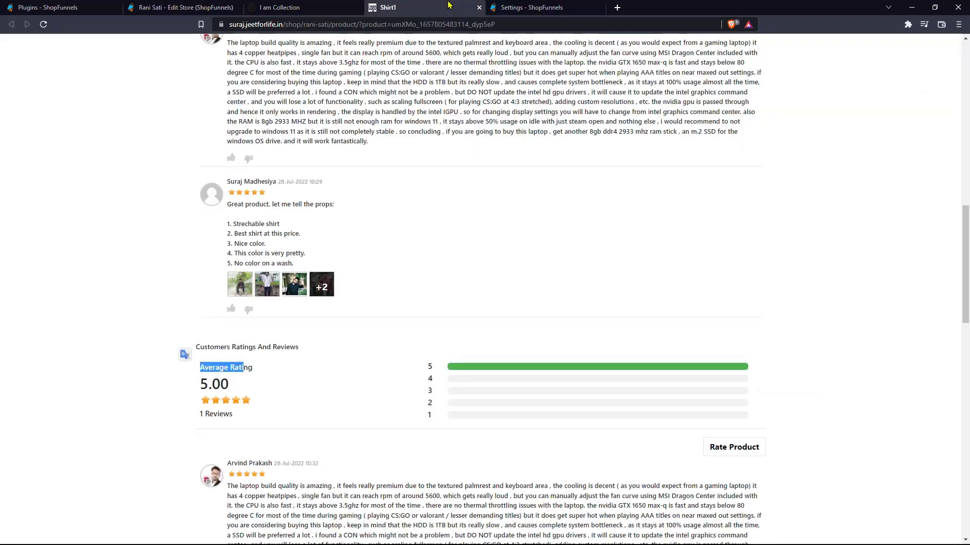
click(405, 29)
key(Return)
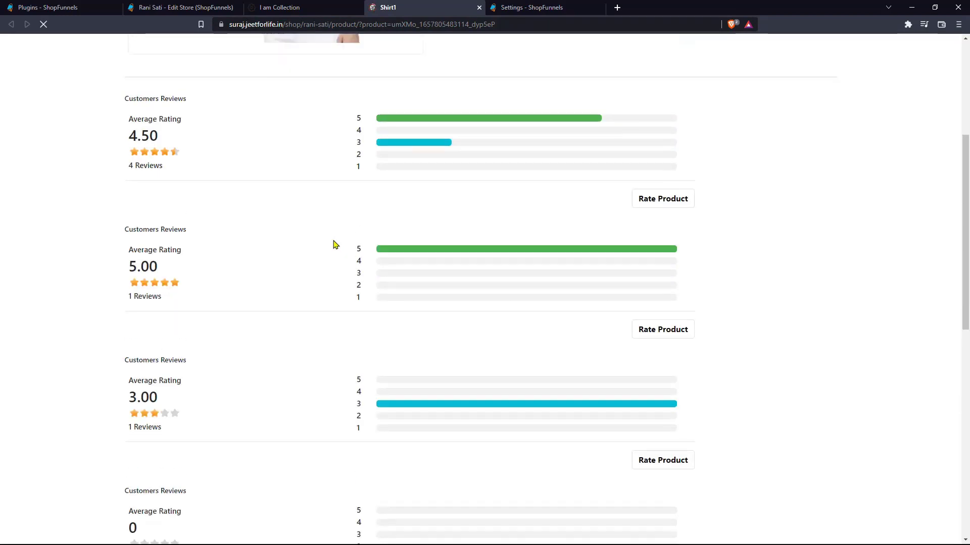
scroll(334, 244, up, 1)
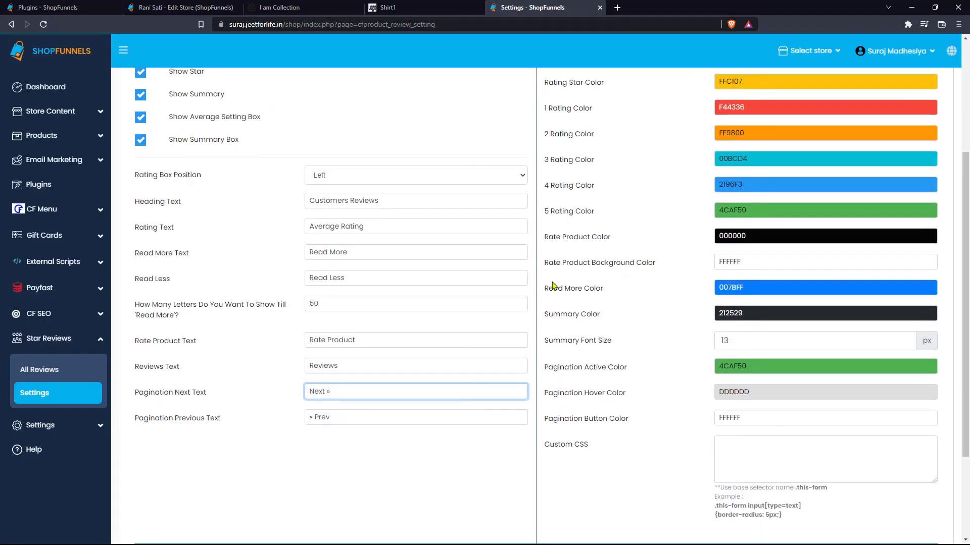
scroll(554, 288, up, 4)
triple_click(600, 215)
click(600, 218)
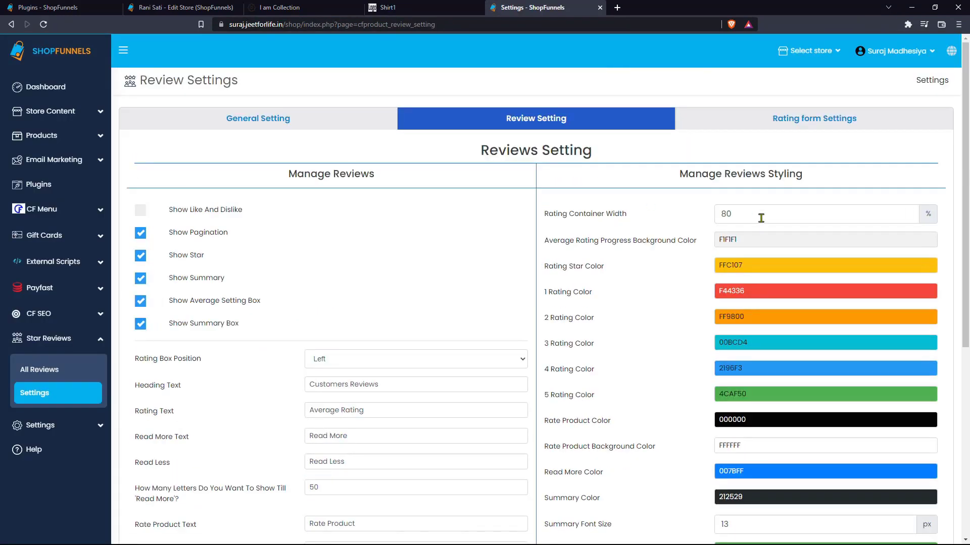
Step: Set container width to 100, pink progress bars, light-blue stars, green 1-star and purple 3-star colours
double_click(761, 218)
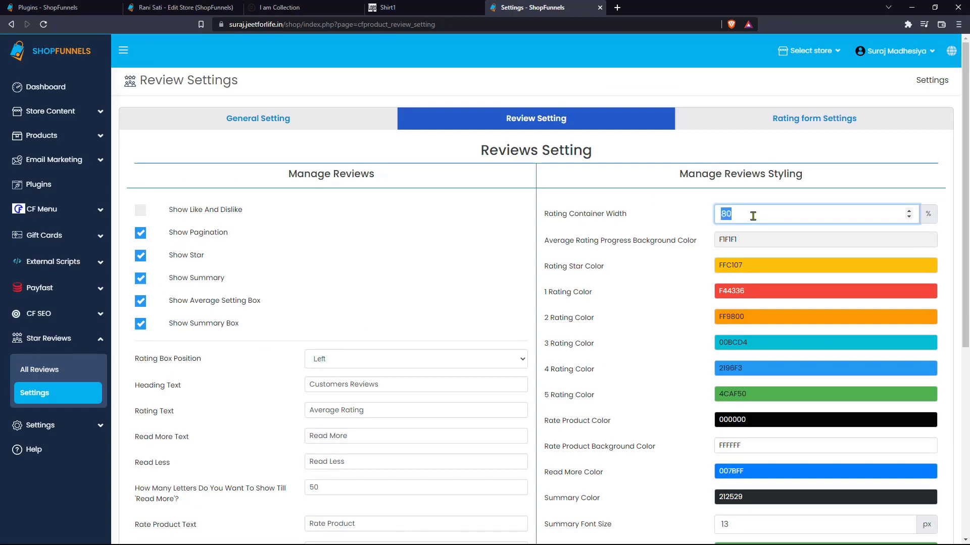
text(100)
click(755, 239)
click(807, 282)
click(854, 265)
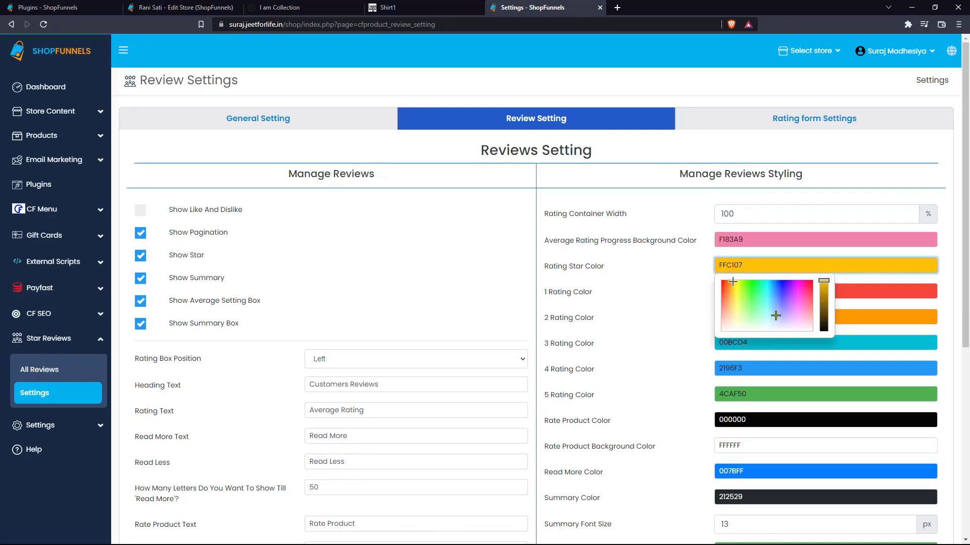
click(775, 315)
click(853, 291)
click(747, 327)
click(884, 346)
click(786, 388)
Step: Set the summary font size to 12 and pagination button to pink, then save
scroll(797, 472, down, 4)
double_click(762, 422)
text(12)
click(762, 382)
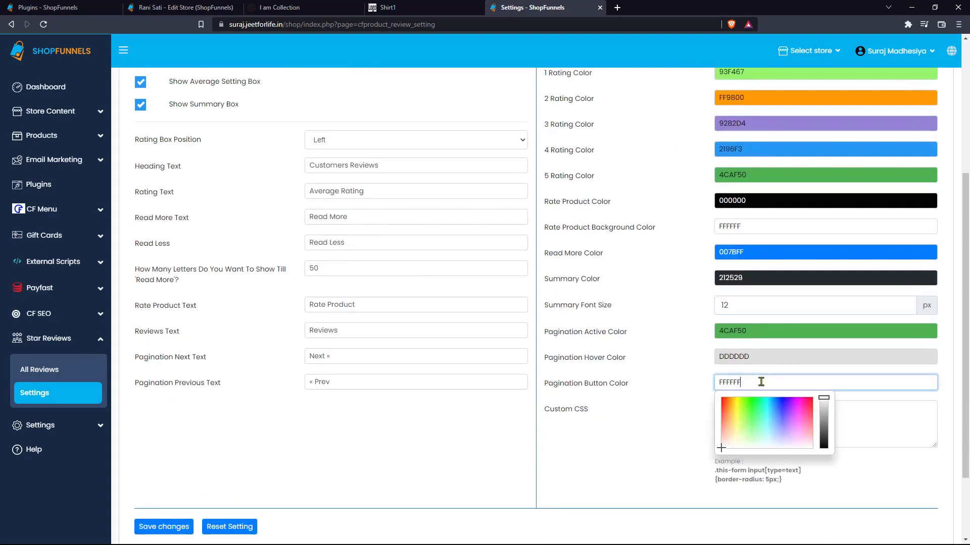
click(803, 414)
click(155, 526)
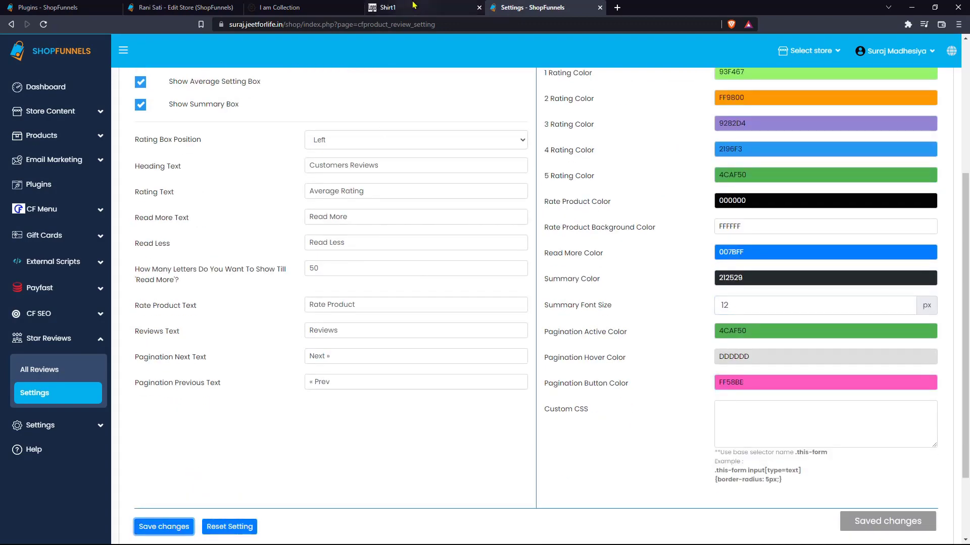
Step: Reload Shirt1 to check the new styling, then open Rating form Settings
click(409, 8)
key(F5)
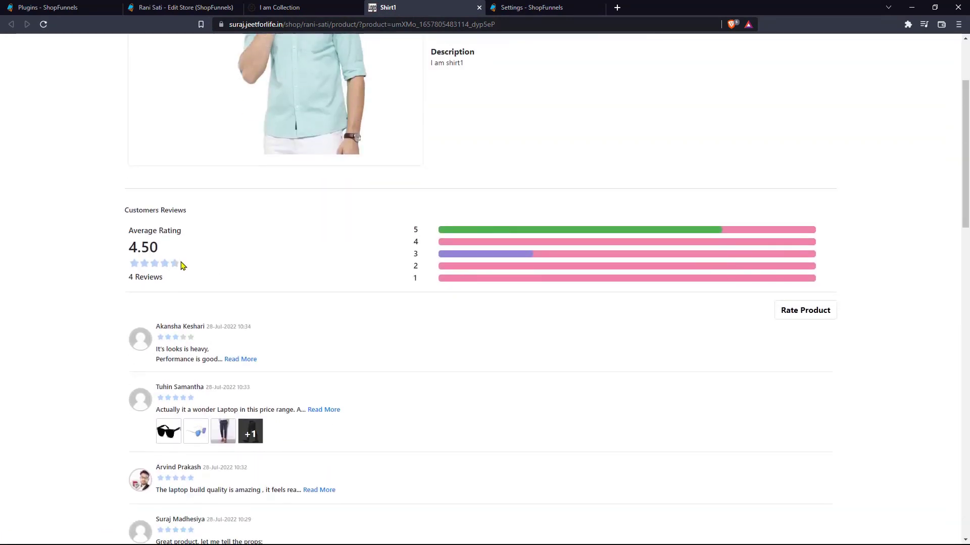
double_click(113, 261)
click(531, 7)
scroll(543, 243, up, 2)
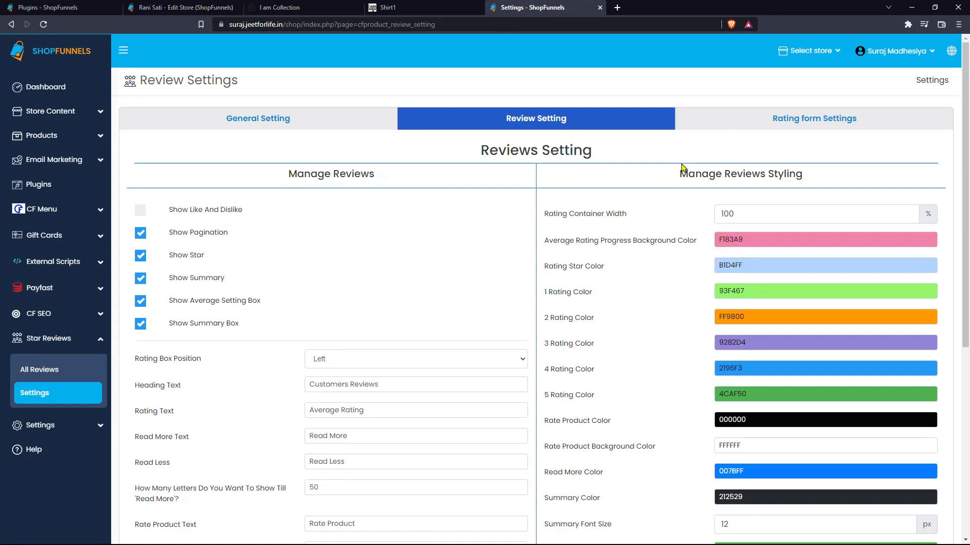
click(789, 130)
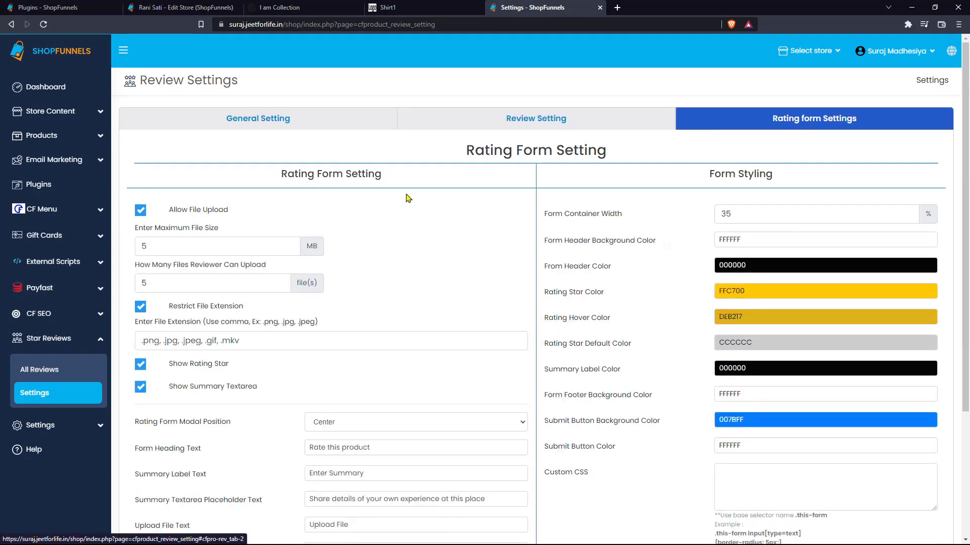
click(396, 7)
scroll(429, 298, up, 1)
scroll(458, 296, down, 2)
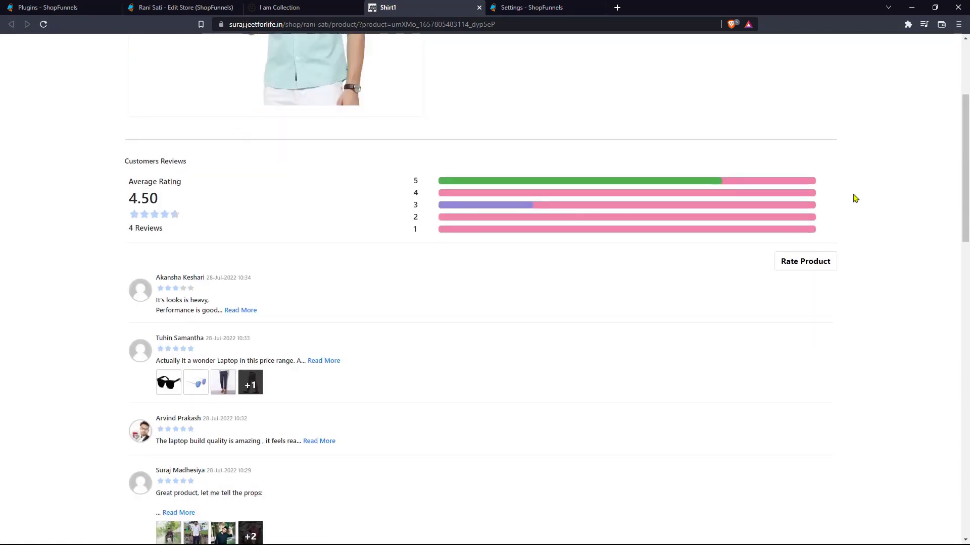
click(789, 272)
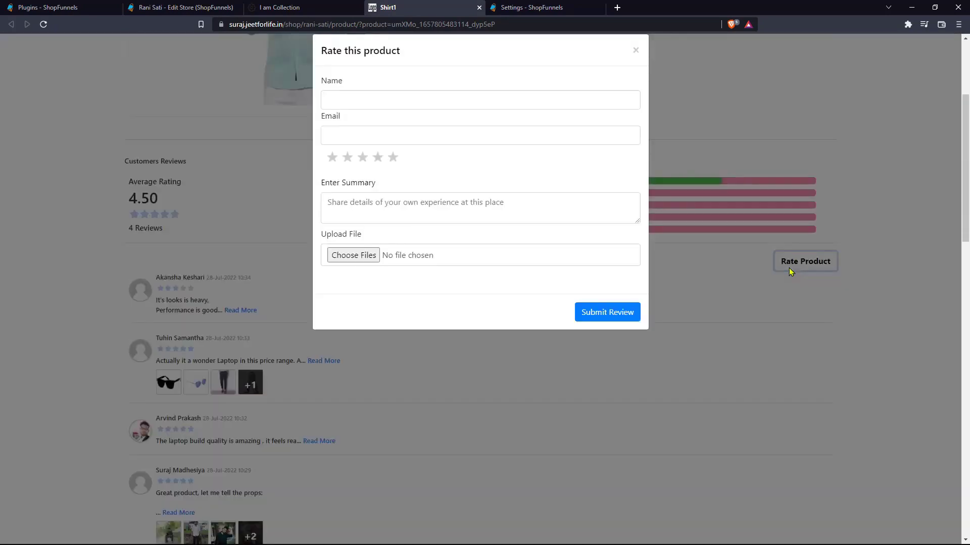
scroll(545, 161, up, 1)
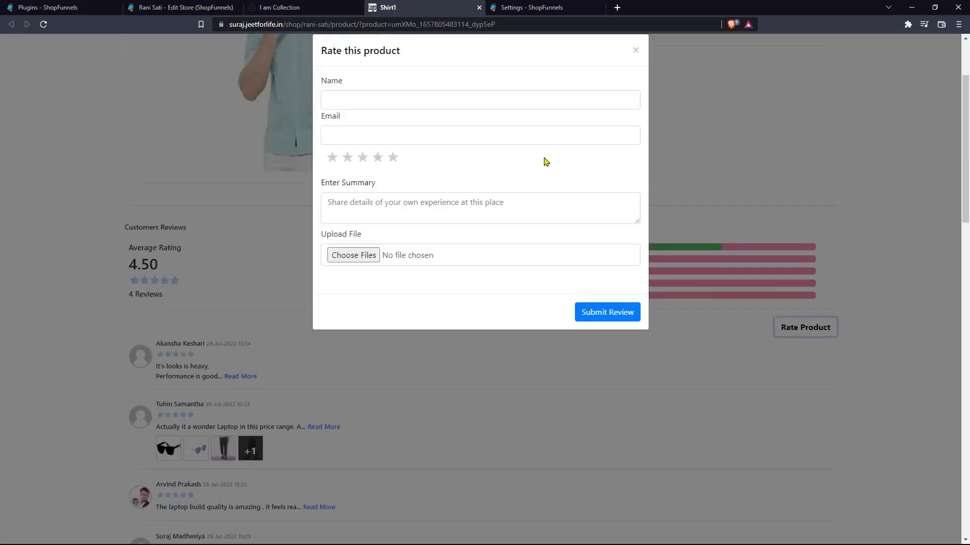
click(397, 101)
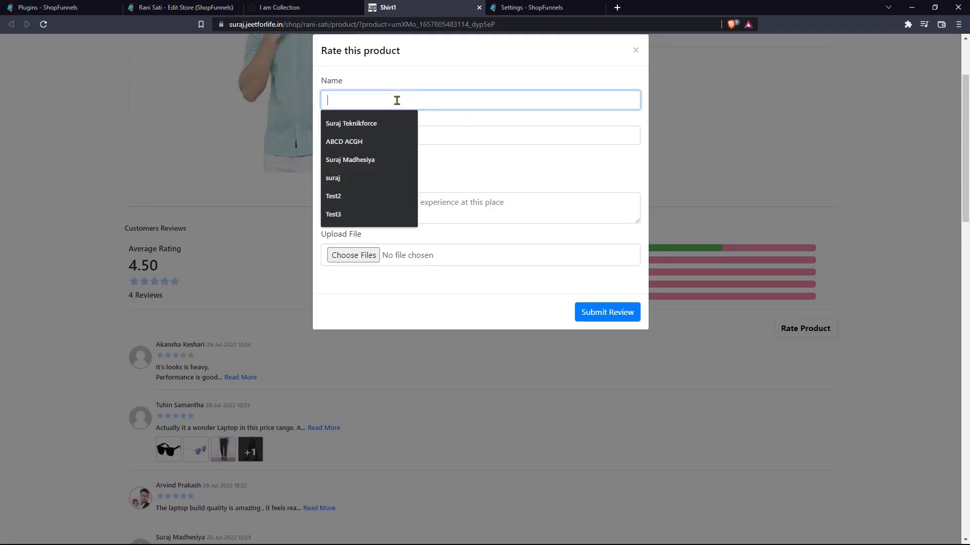
click(417, 76)
click(530, 7)
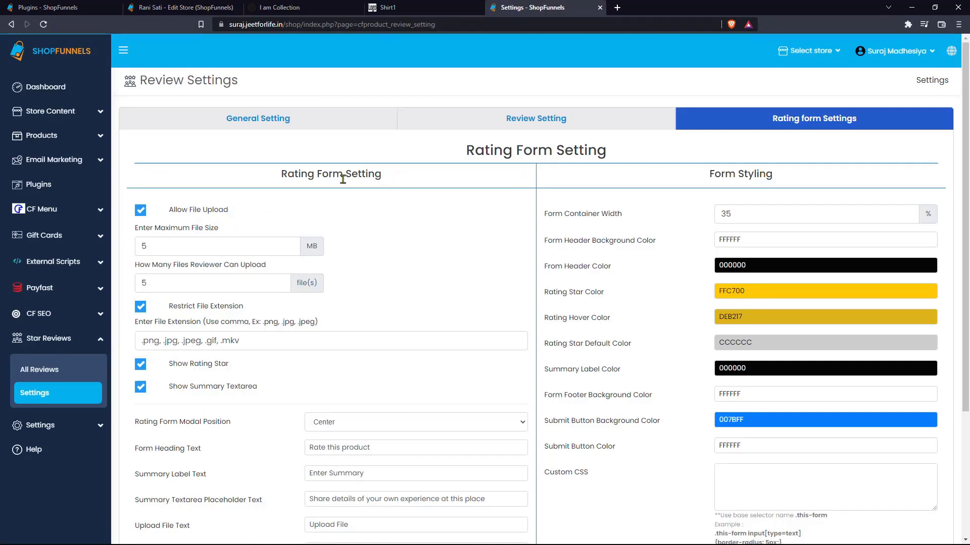
Step: Allow reviewers to upload only 1 file
drag(281, 174, 375, 177)
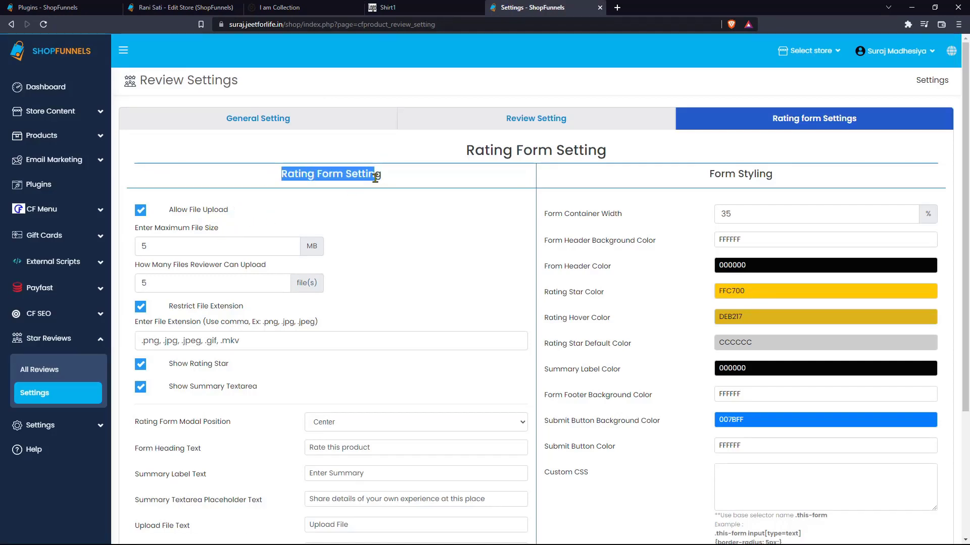
click(421, 243)
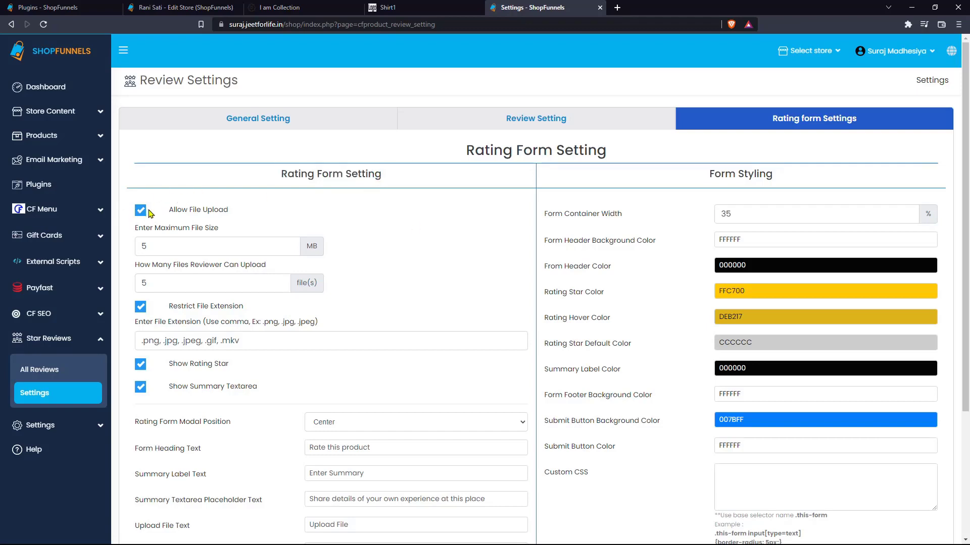
double_click(224, 240)
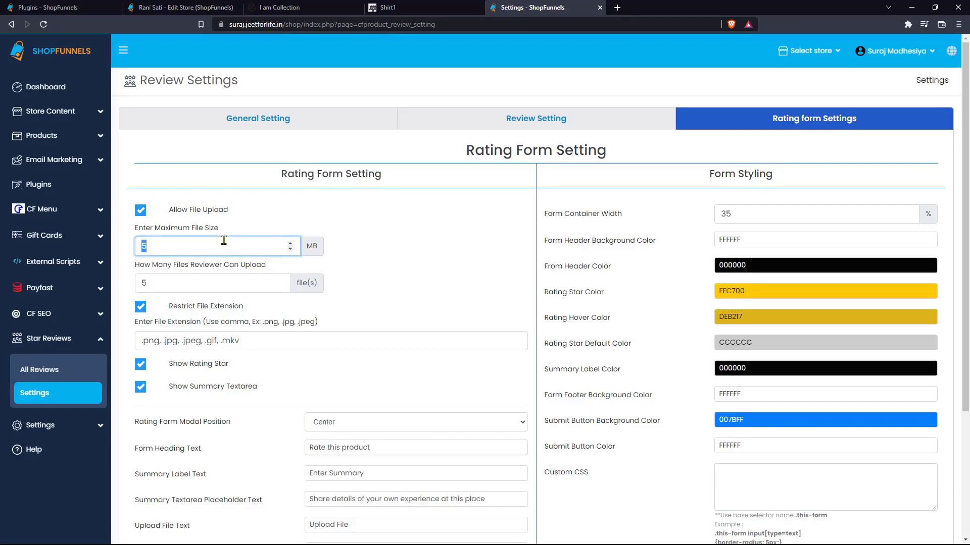
double_click(191, 281)
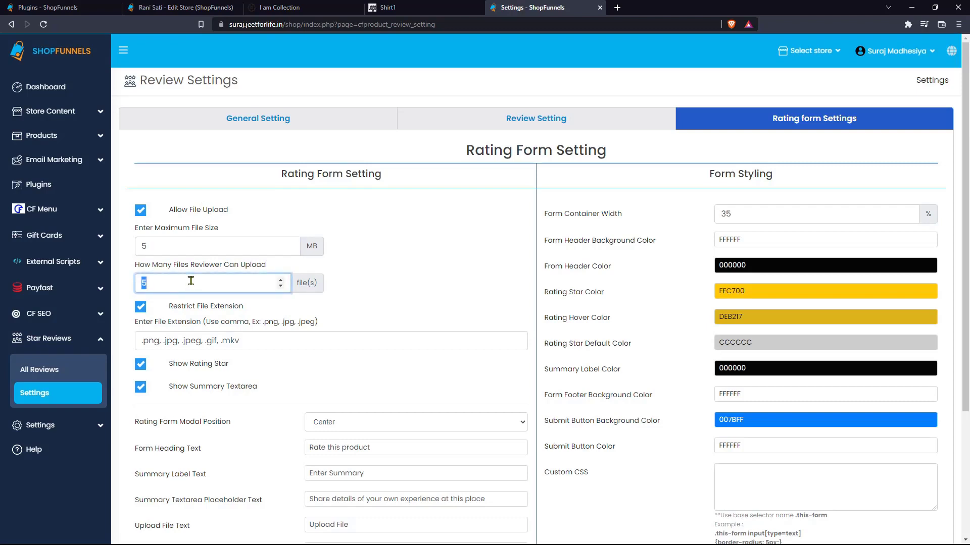
text(1)
triple_click(253, 336)
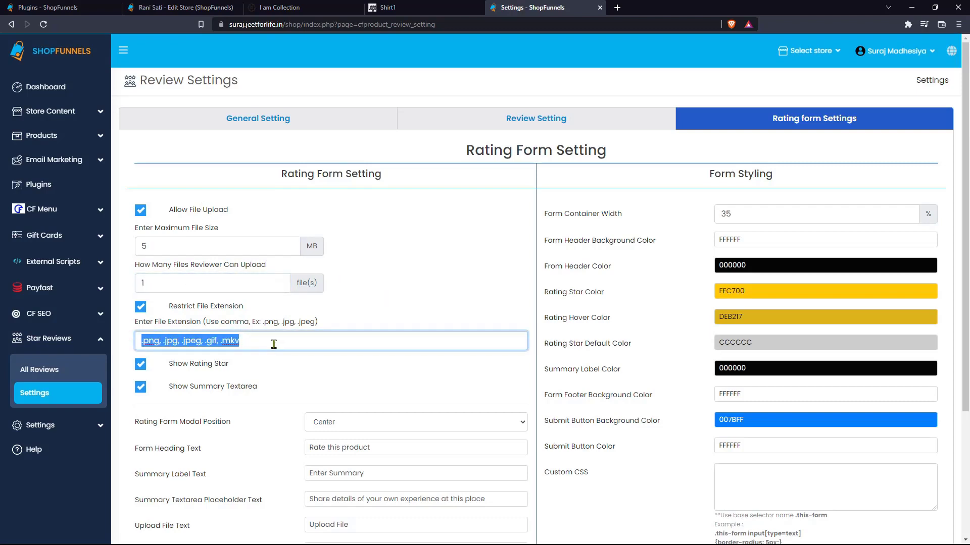
click(303, 369)
drag(228, 365, 185, 368)
Step: Keep the rating form modal position at Center
key(ctrl+Tab)
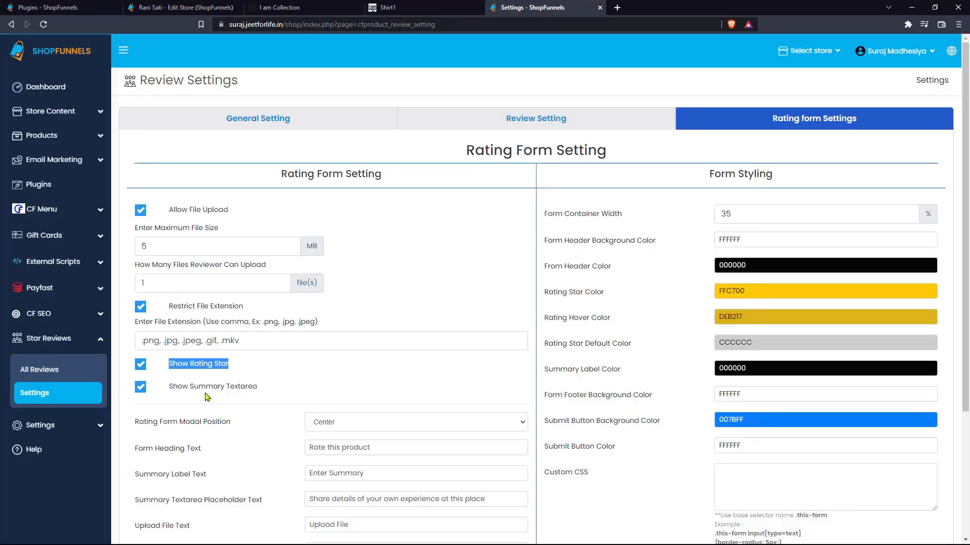
key(ctrl+shift+Tab)
key(ctrl+Tab)
scroll(230, 337, down, 2)
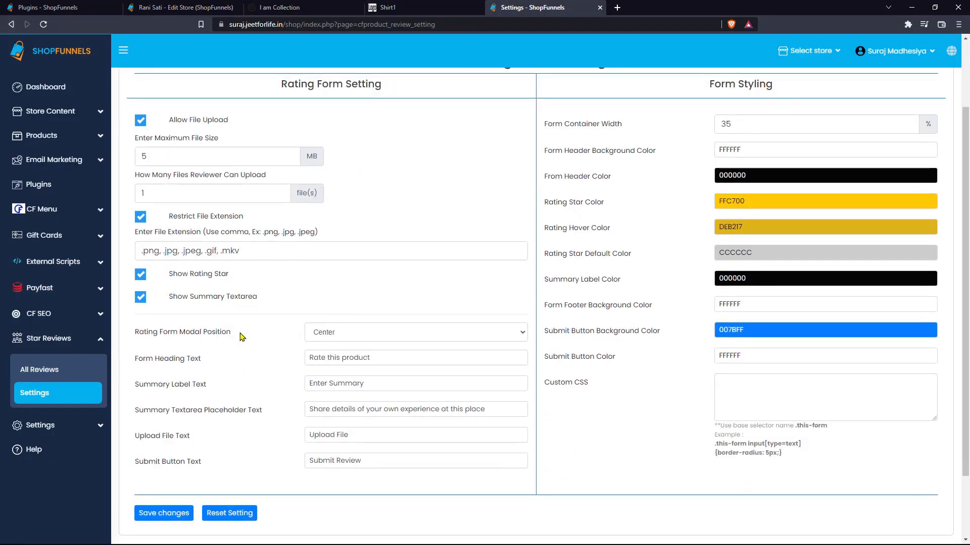
drag(241, 337, 137, 337)
click(367, 334)
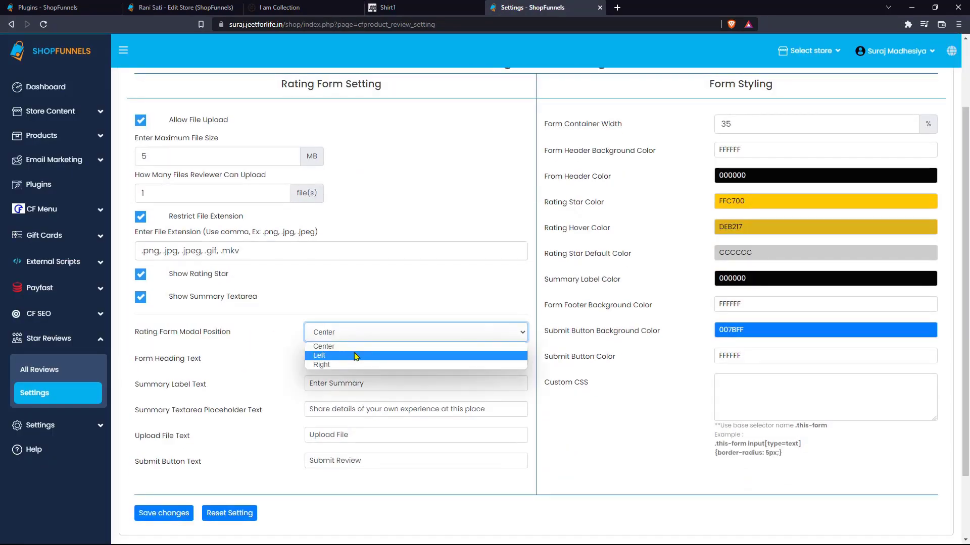
click(362, 347)
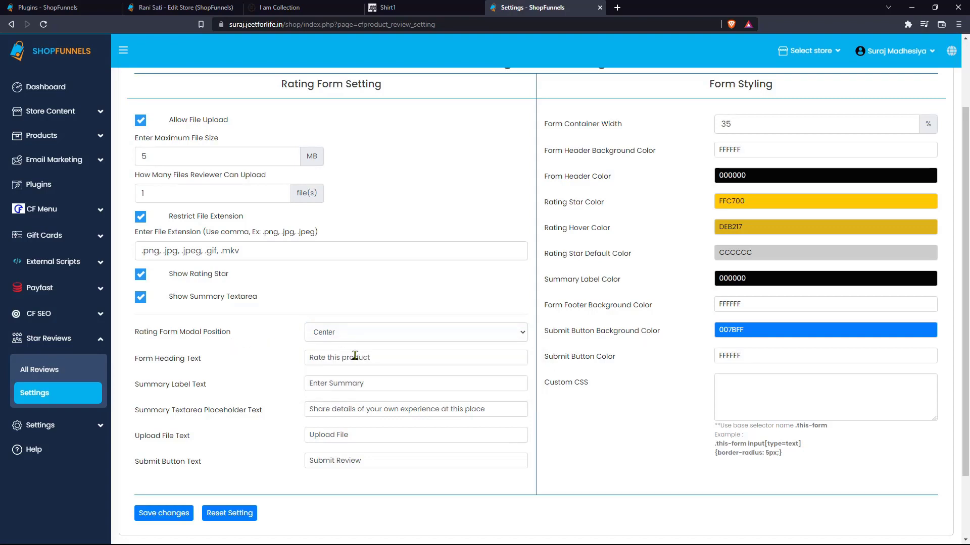
drag(355, 356, 259, 393)
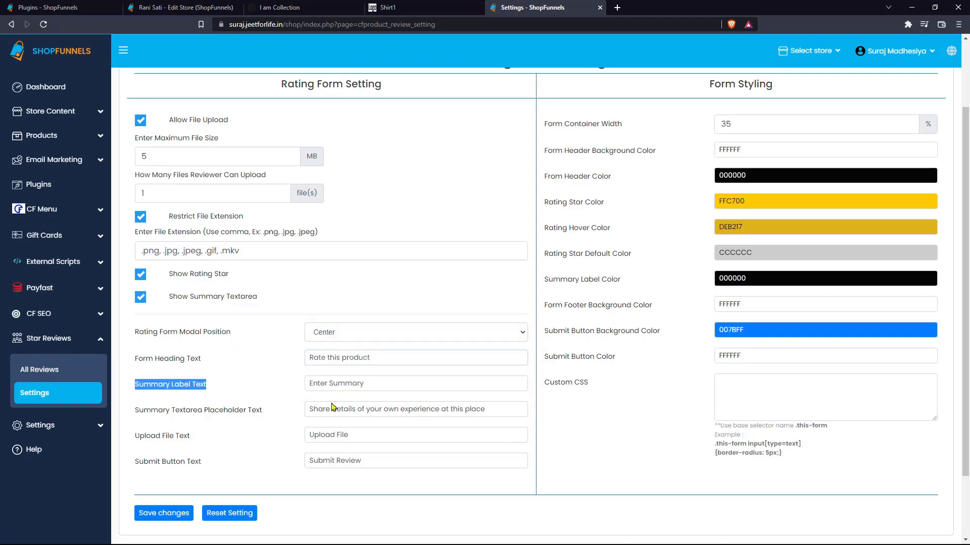
Step: Set form width to 80 with a black 000000 header and white FFFFFF header text
scroll(538, 326, up, 2)
double_click(767, 190)
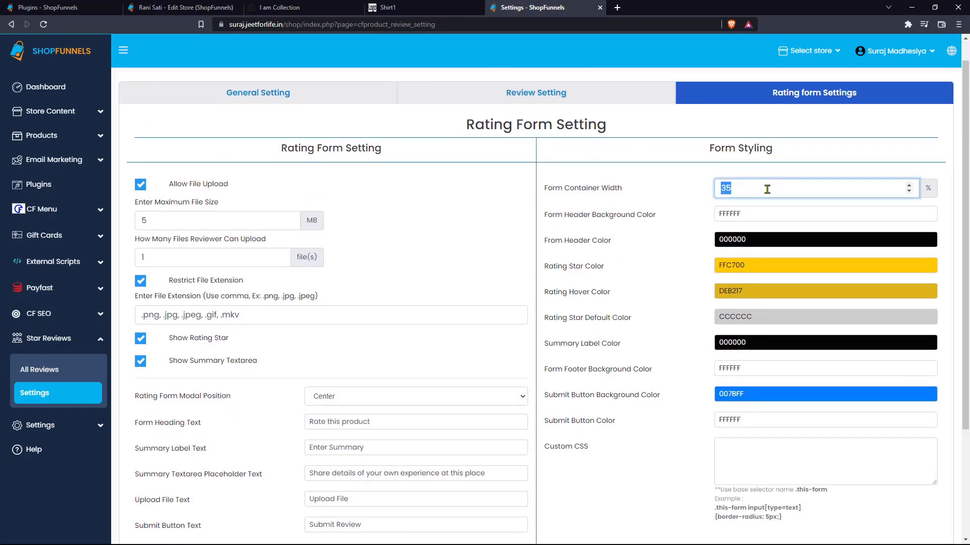
text(80)
click(777, 217)
drag(825, 231, 840, 306)
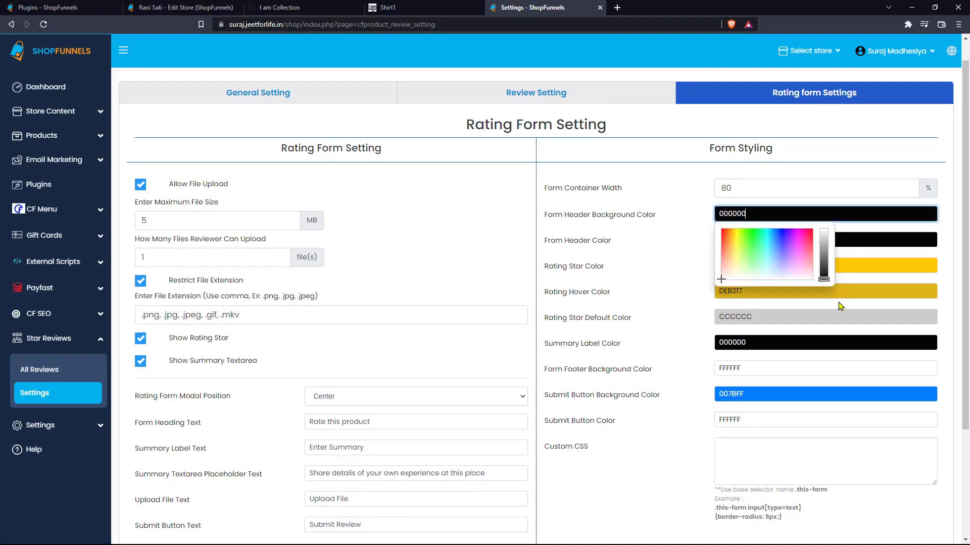
click(758, 240)
click(823, 255)
click(663, 265)
click(791, 264)
click(682, 370)
Step: Set the footer background to C25DFF and save the rating form settings
scroll(682, 370, down, 2)
click(735, 284)
click(790, 315)
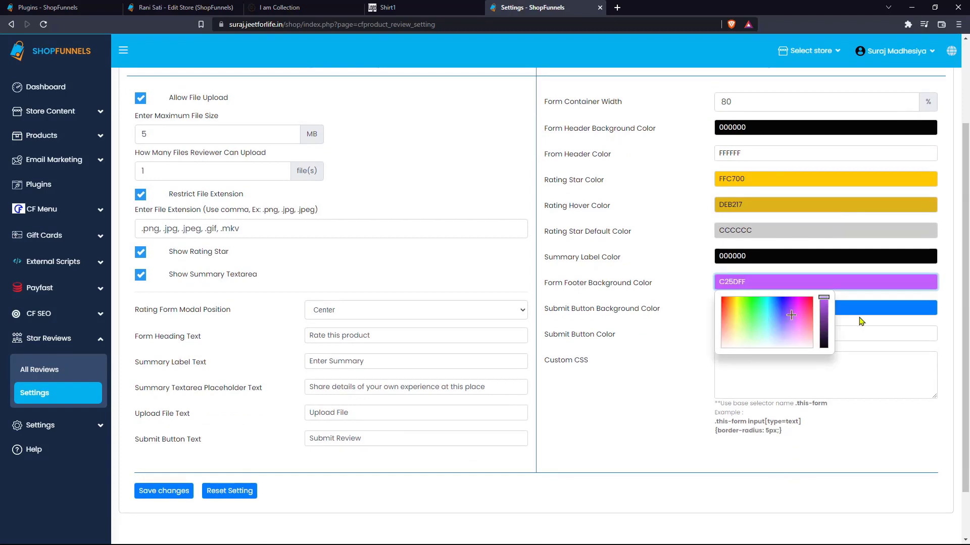
scroll(842, 345, down, 1)
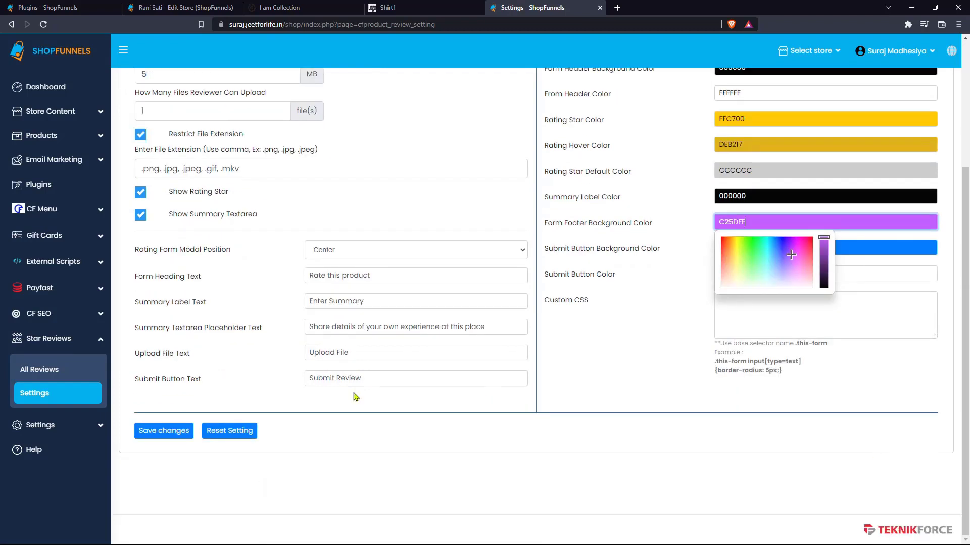
click(167, 433)
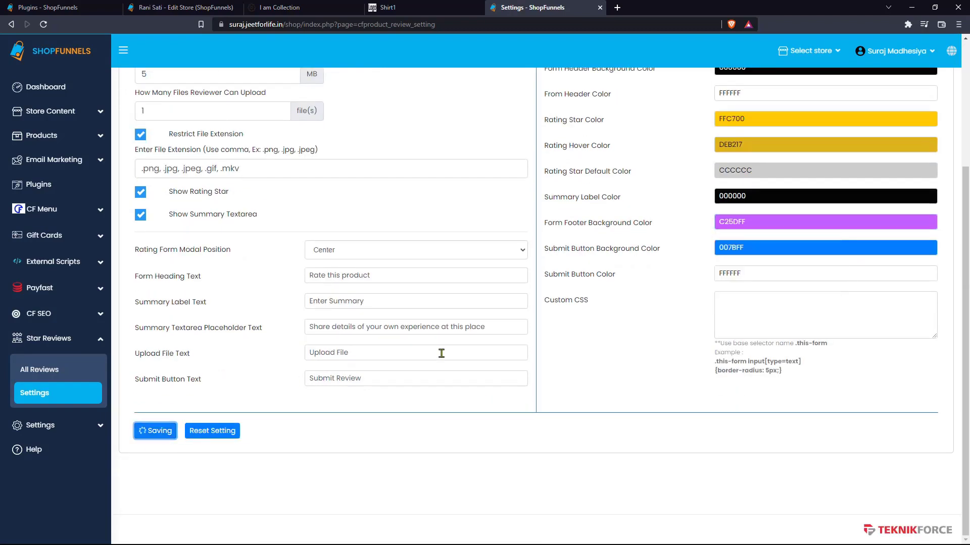
key(ctrl+shift+Tab)
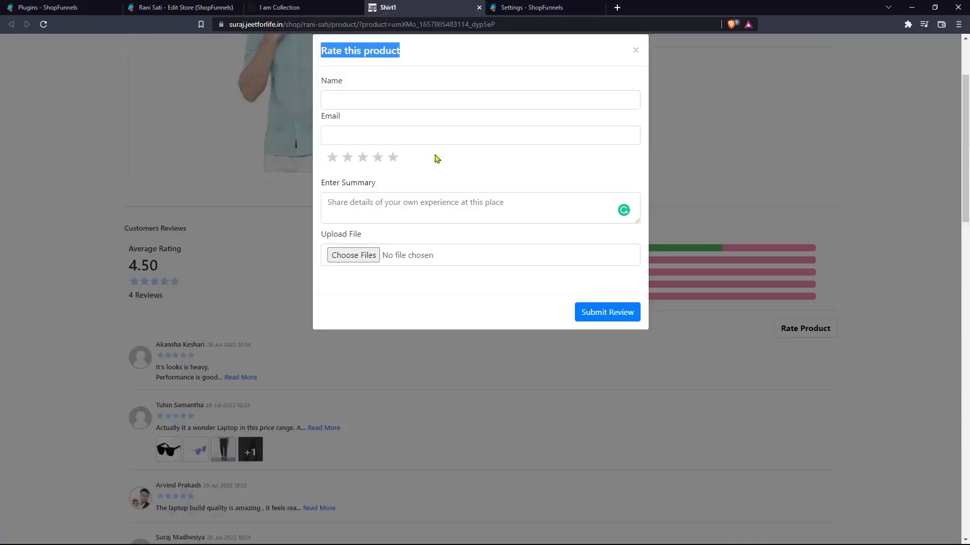
Step: Reload Shirt1 and open the restyled Rate Product form
click(449, 19)
key(Return)
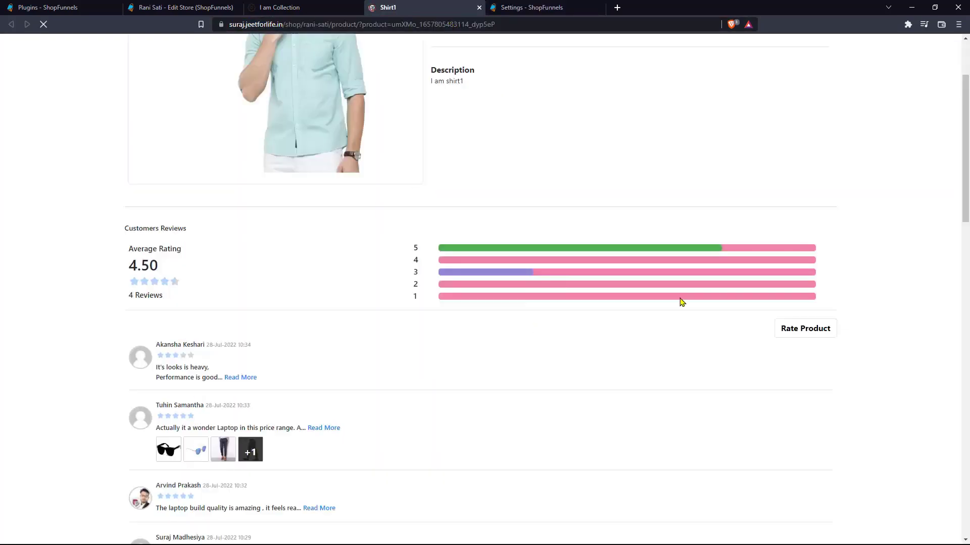
click(816, 331)
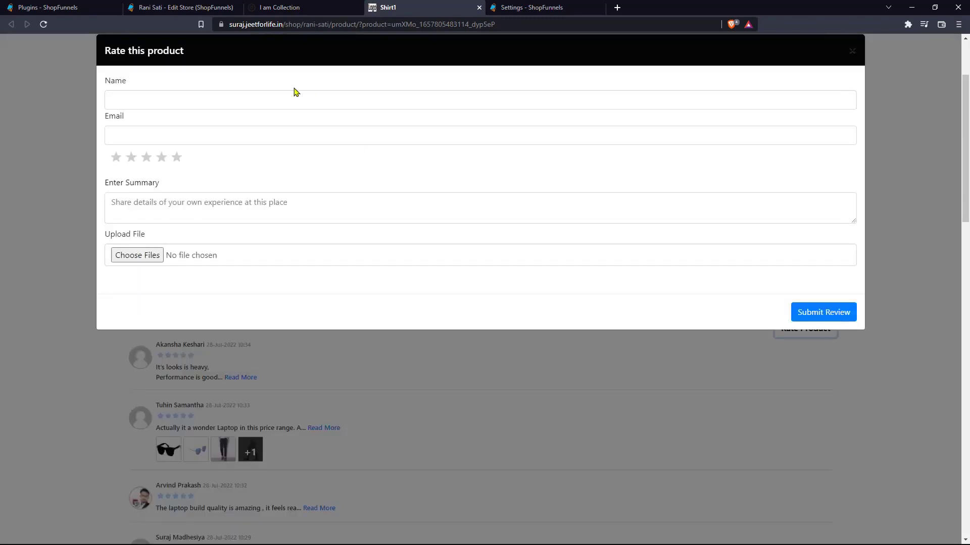
click(550, 7)
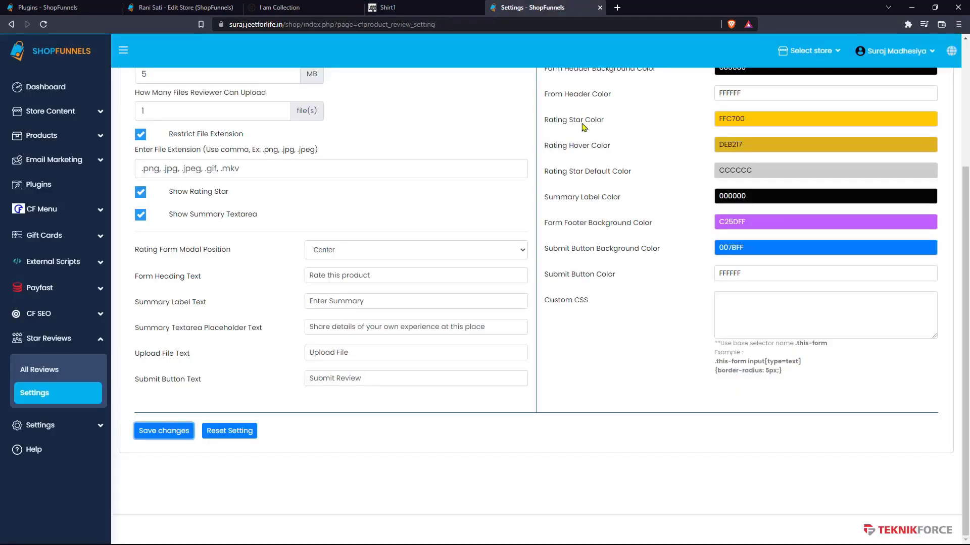
click(394, 8)
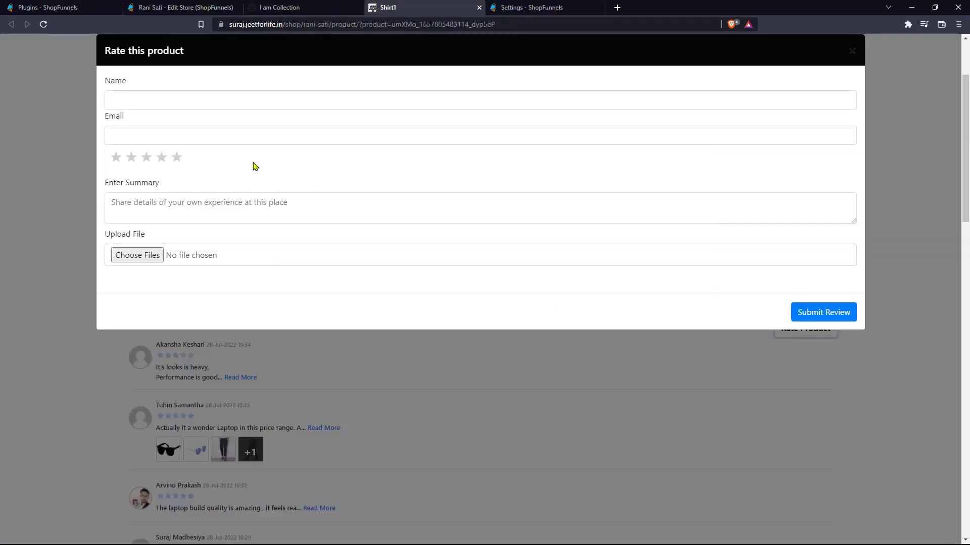
Step: Enter the reviewer's name and move on to the e-mail field
click(307, 102)
key(Tab)
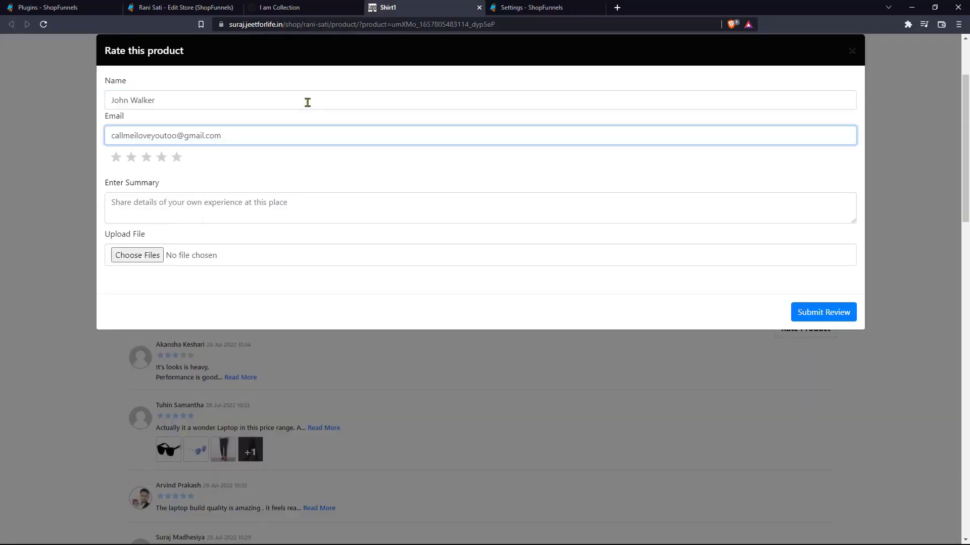
Step: Enter the reviewer's e-mail, rate two stars, write 'I loved this product!' and attach shirt 2.jpg
click(133, 157)
click(146, 208)
text(I loved this product!)
click(137, 255)
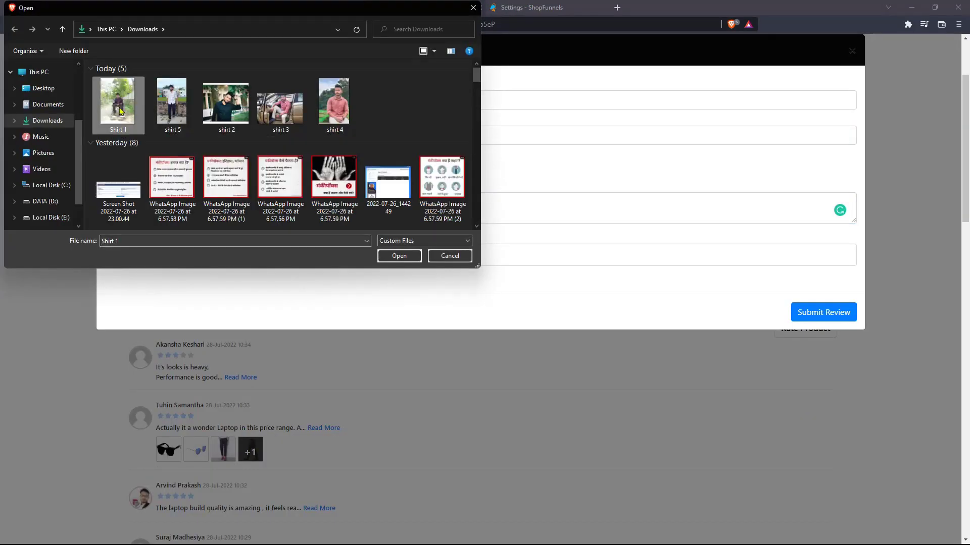
key(Escape)
click(138, 255)
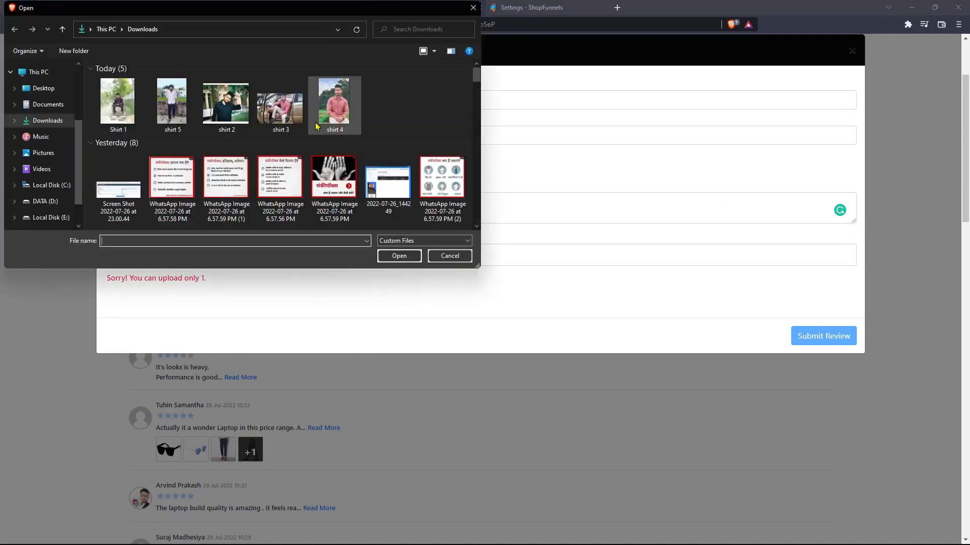
double_click(226, 104)
Step: Submit the review, dismiss the verification notice, and check the resulting verification e-mail in Gmail
click(833, 342)
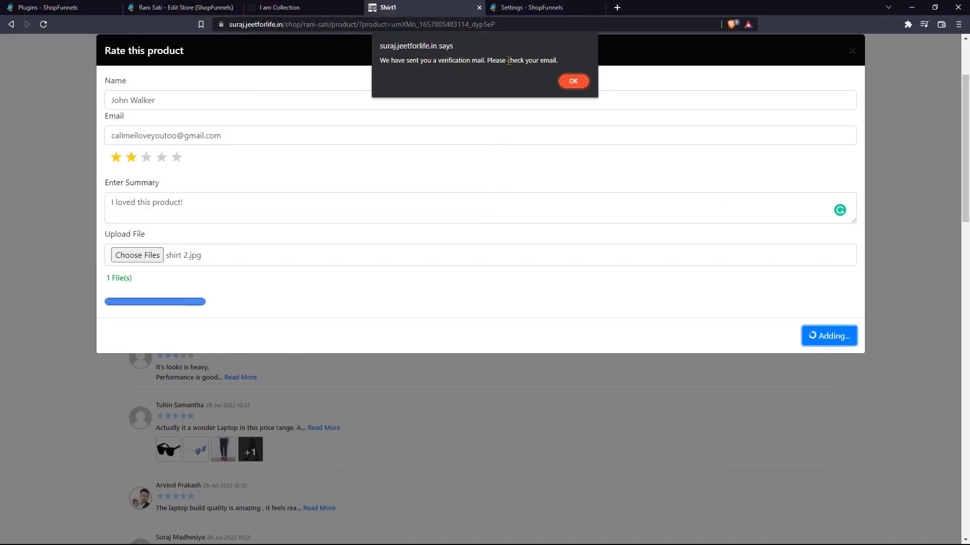
double_click(508, 61)
click(508, 60)
triple_click(509, 60)
triple_click(509, 61)
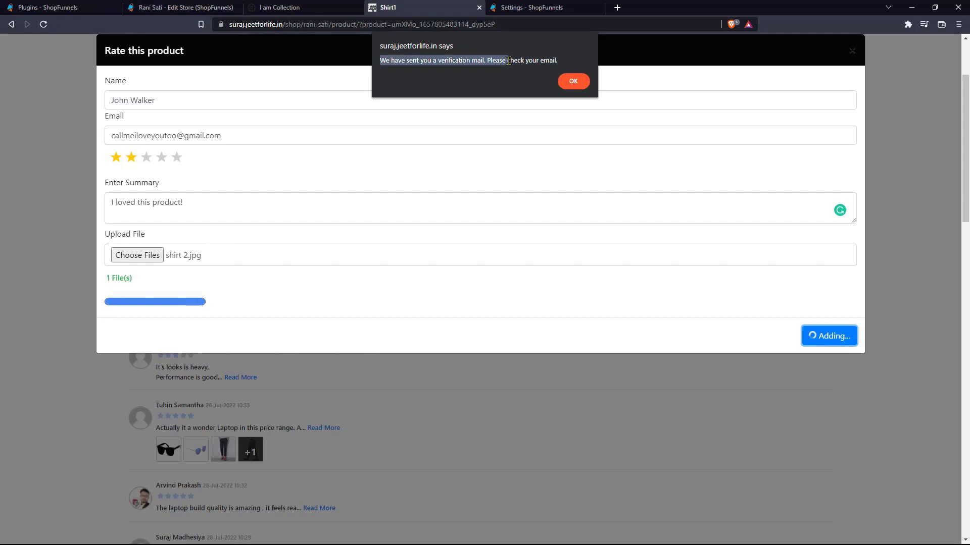
click(582, 82)
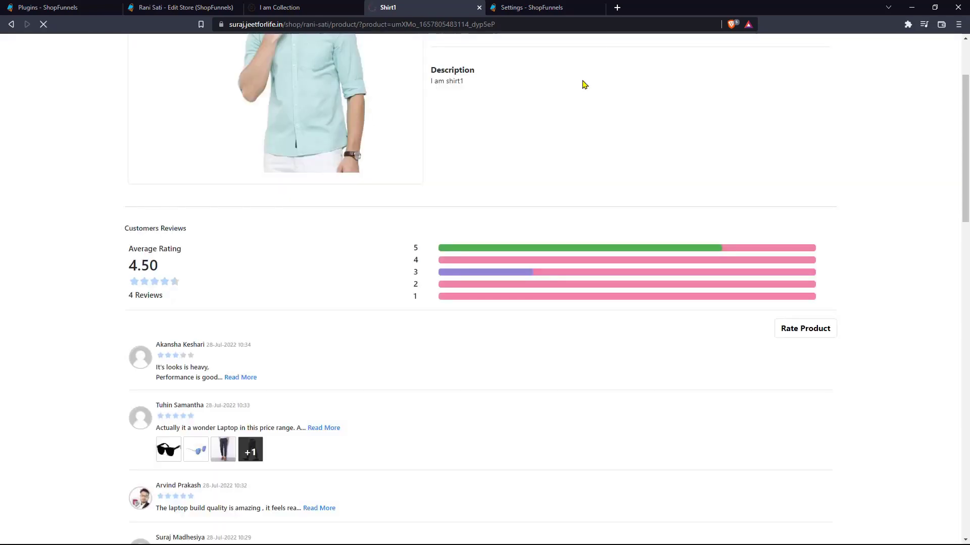
mouse_move(179, 181)
mouse_down()
mouse_move(230, 181)
mouse_move(166, 164)
mouse_move(165, 133)
mouse_move(179, 181)
mouse_up()
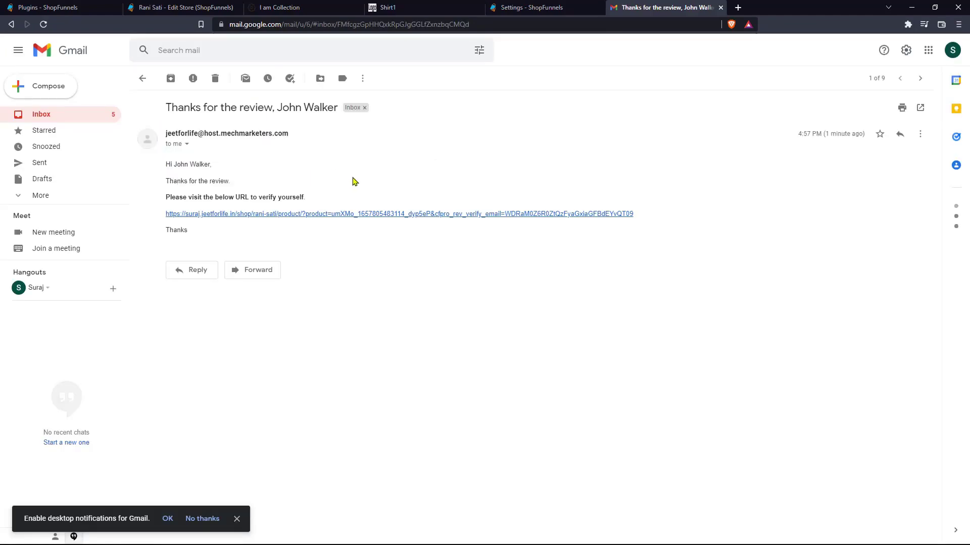
Step: Follow the e-mail's verify link and scroll the Shirt1 page's 5 reviews averaging 4.00
click(414, 216)
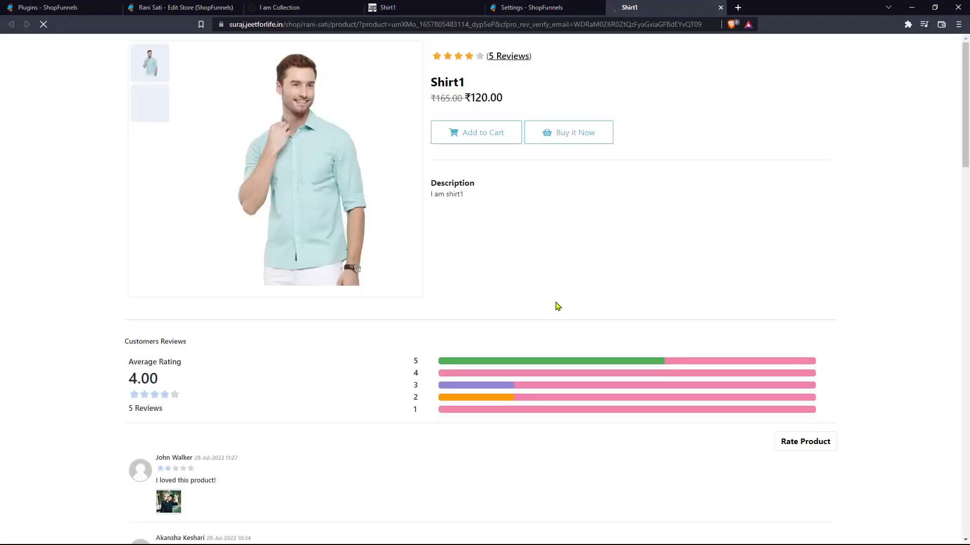
scroll(555, 305, down, 10)
scroll(556, 305, up, 2)
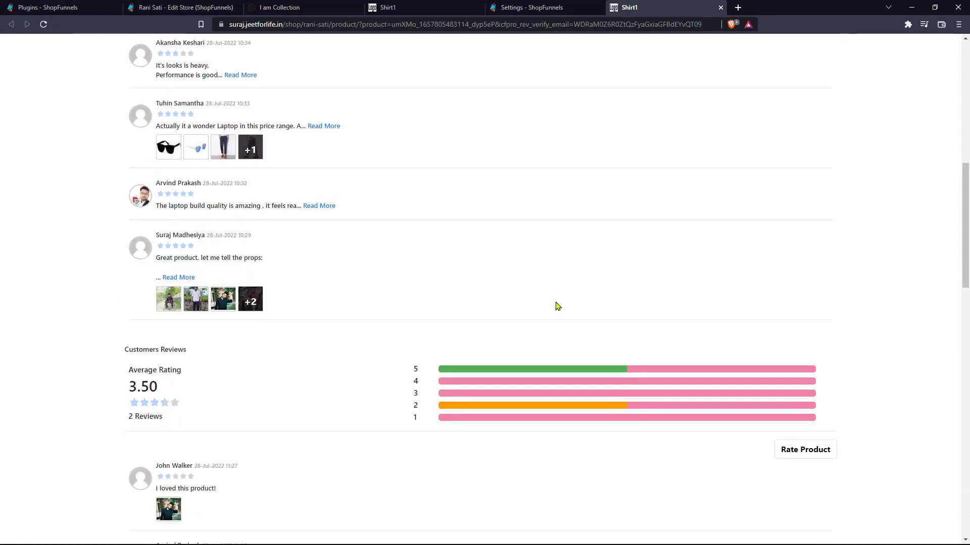
scroll(555, 306, down, 4)
scroll(556, 305, up, 4)
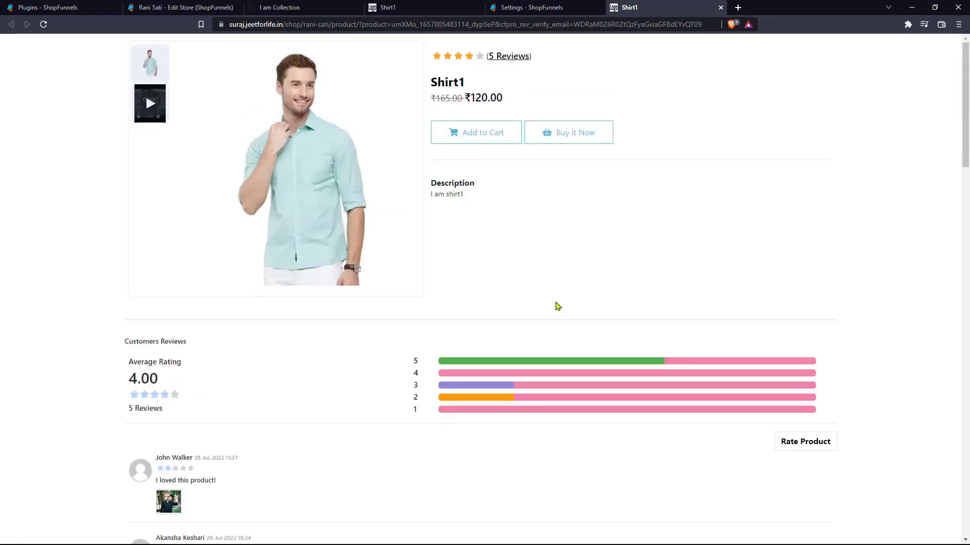